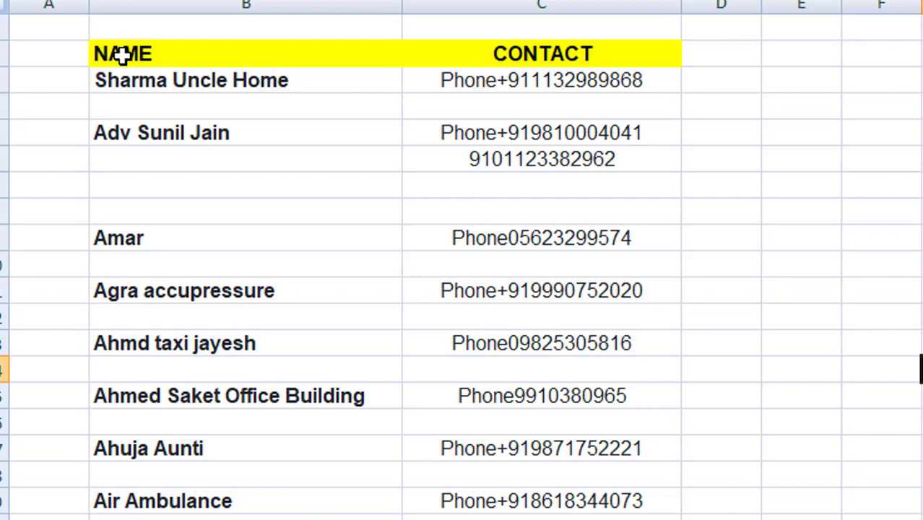
left_click(122, 55)
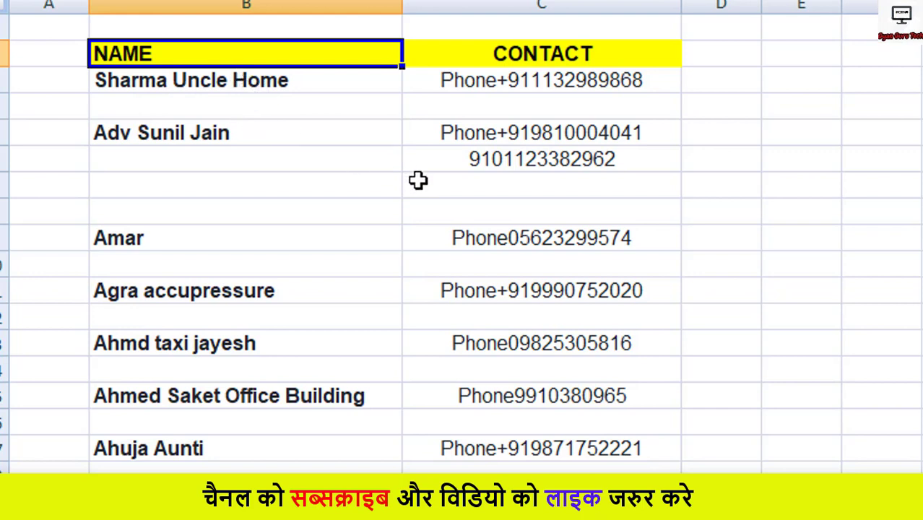
mouse_move(303, 189)
left_mouse_down()
mouse_move(361, 211)
mouse_move(491, 202)
left_mouse_up()
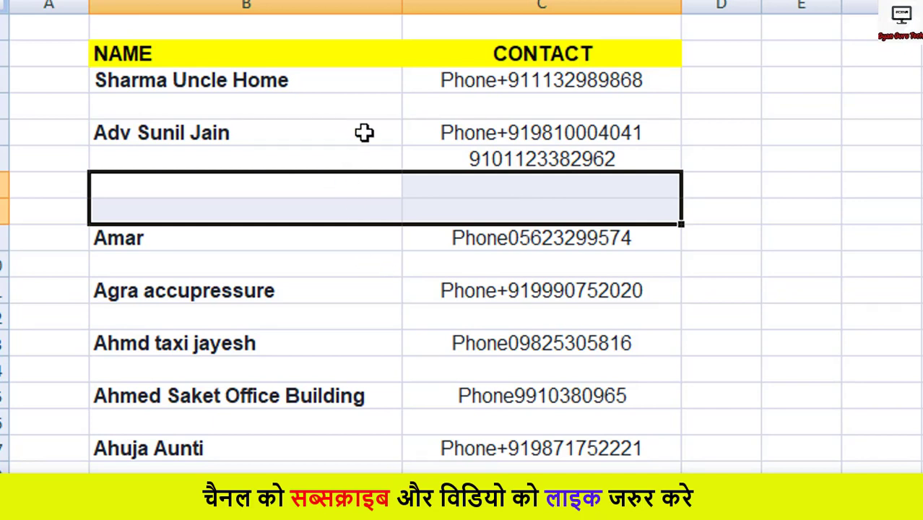
left_click(120, 271)
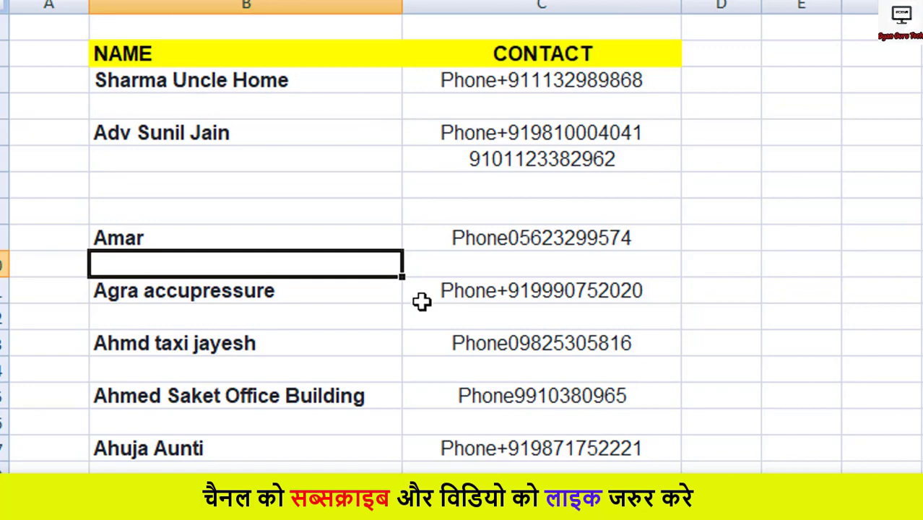
scroll(423, 301, "down", 10)
scroll(422, 300, "down", 2)
scroll(423, 300, "down", 4)
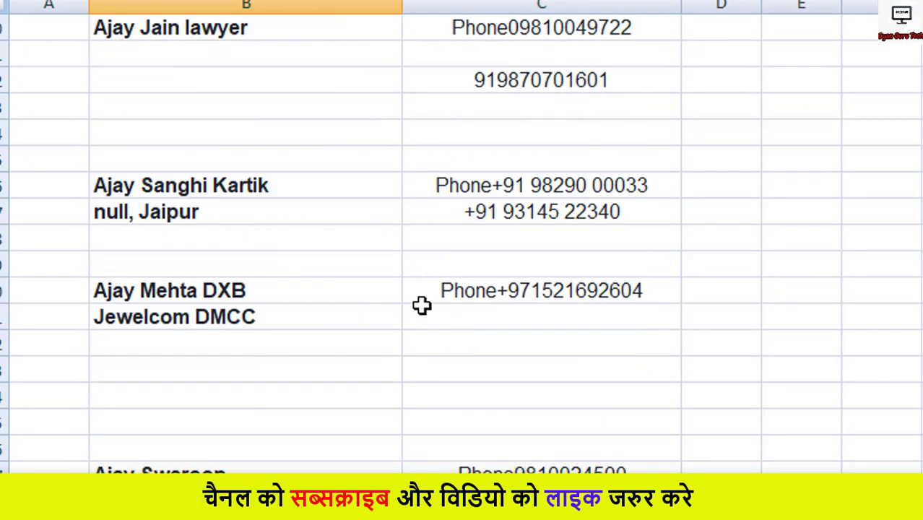
scroll(294, 354, "down", 4)
scroll(294, 354, "down", 3)
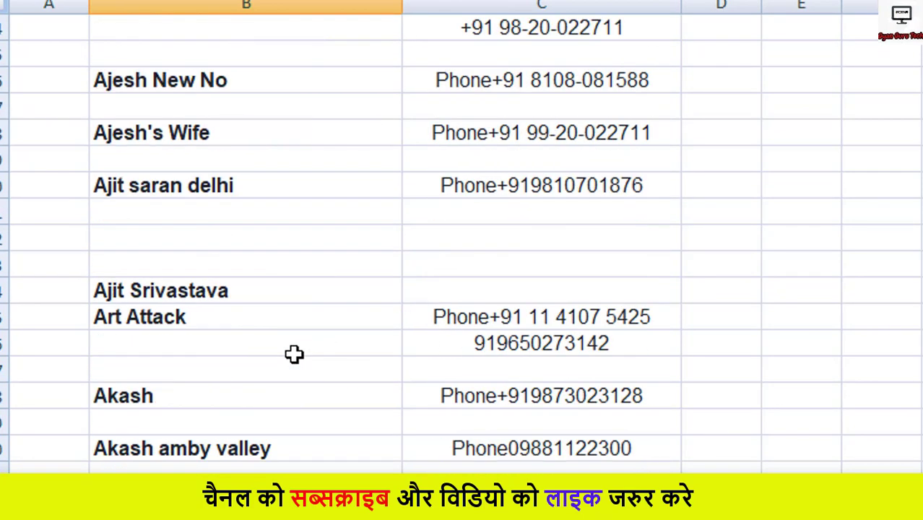
scroll(294, 354, "down", 4)
scroll(294, 354, "down", 4)
scroll(294, 354, "down", 4)
scroll(294, 354, "down", 4)
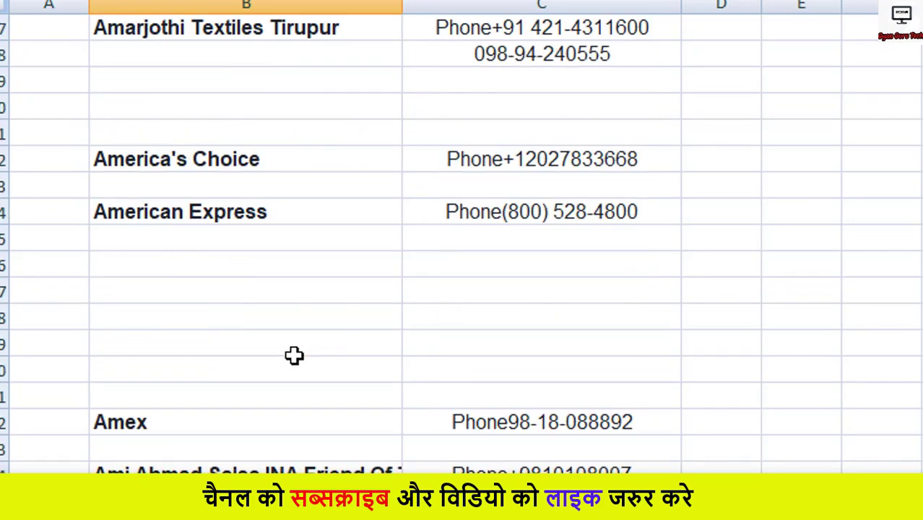
scroll(294, 354, "down", 4)
scroll(294, 354, "down", 5)
scroll(294, 354, "down", 4)
scroll(294, 354, "down", 5)
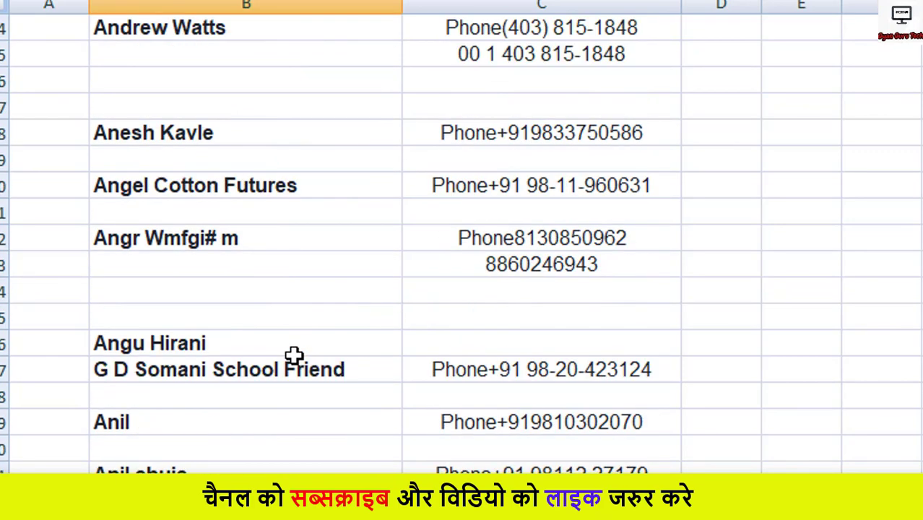
scroll(294, 354, "down", 6)
scroll(296, 352, "up", 7)
scroll(298, 351, "up", 6)
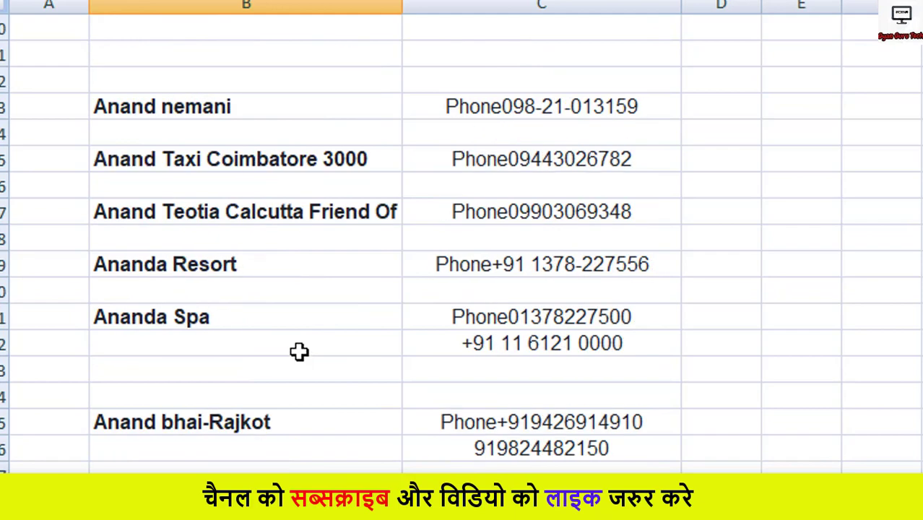
scroll(299, 349, "up", 7)
scroll(299, 349, "up", 6)
scroll(299, 346, "up", 6)
scroll(301, 344, "up", 6)
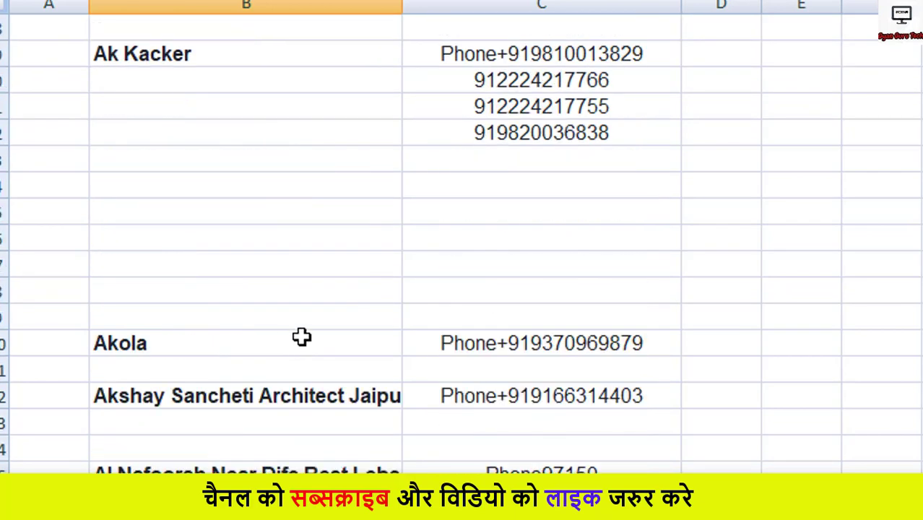
scroll(301, 340, "up", 6)
scroll(302, 337, "up", 6)
scroll(301, 336, "up", 6)
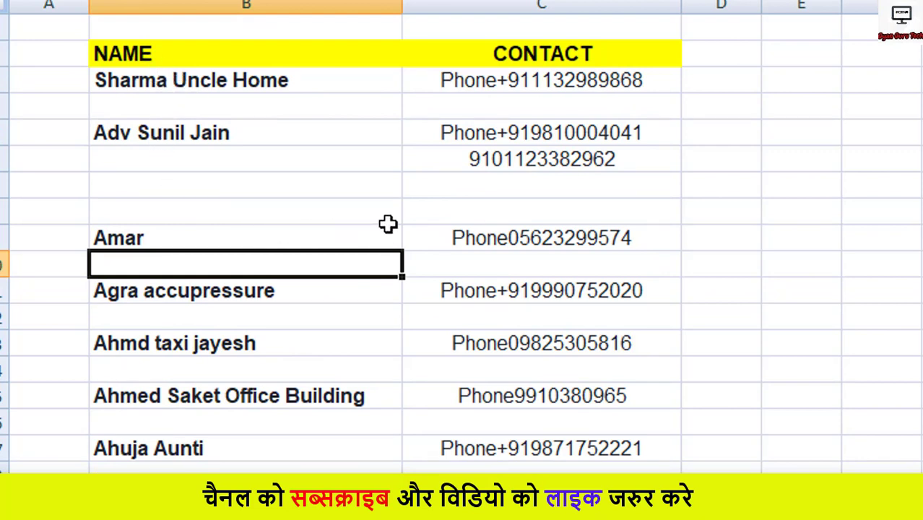
left_click(206, 160)
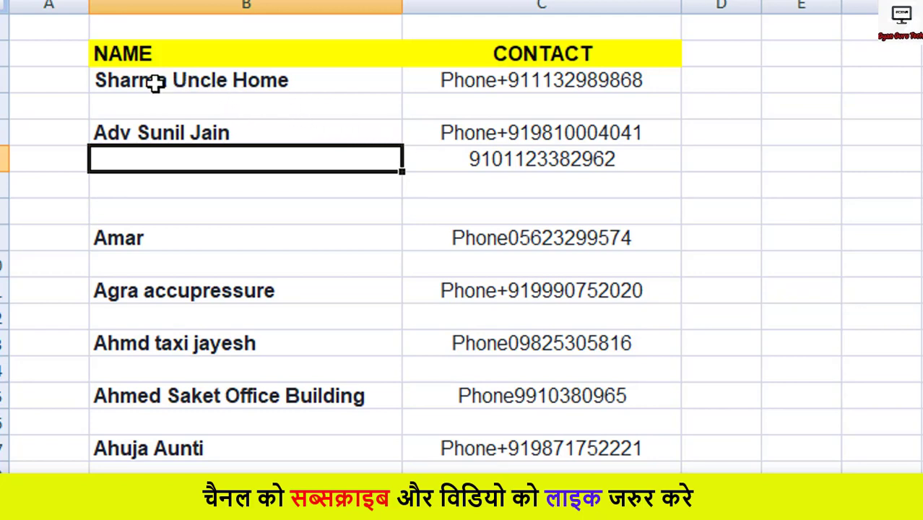
Step: Select B3:C10 and use Go To Special > Blanks to pick its empty cells
mouse_move(155, 83)
left_mouse_down()
mouse_move(494, 159)
mouse_move(516, 251)
left_mouse_up()
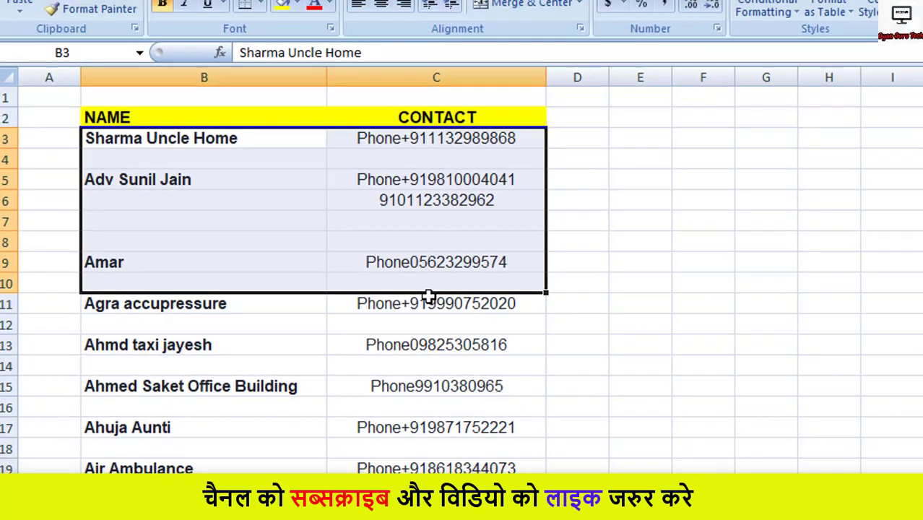
key("ctrl+g")
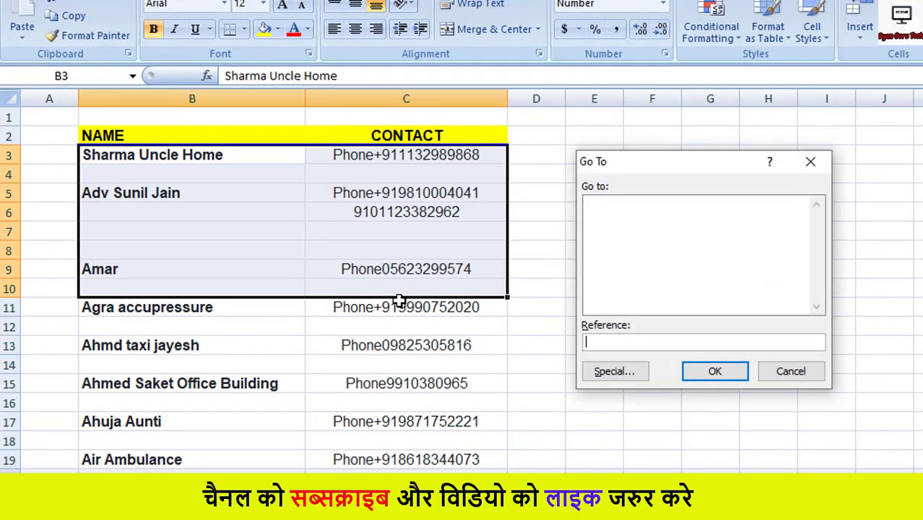
left_click(614, 370)
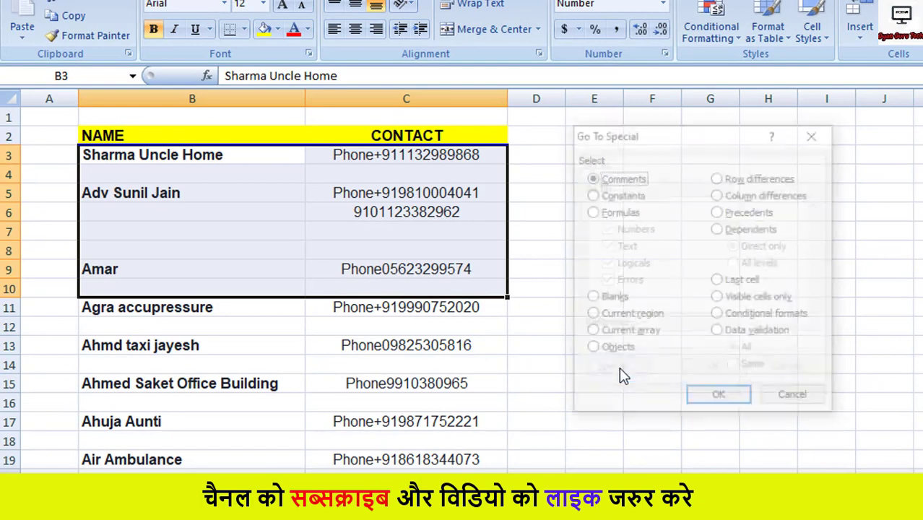
left_click(591, 298)
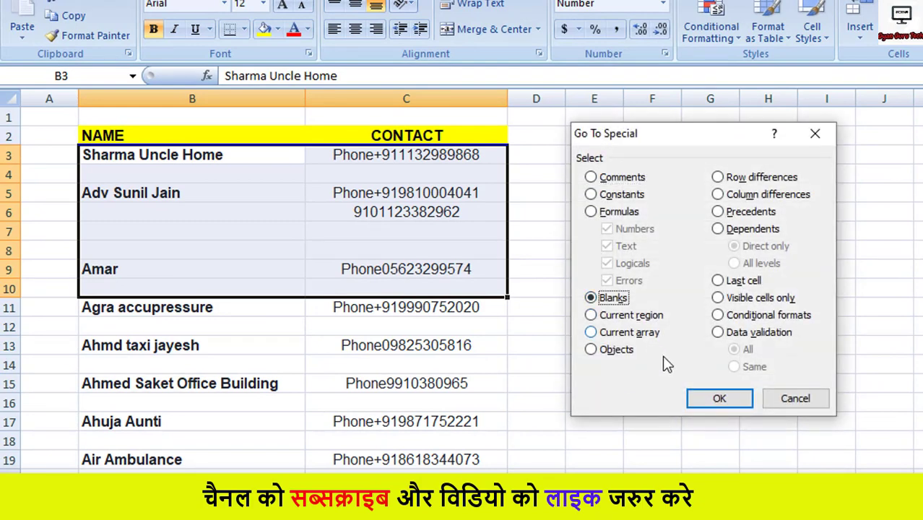
left_click(694, 399)
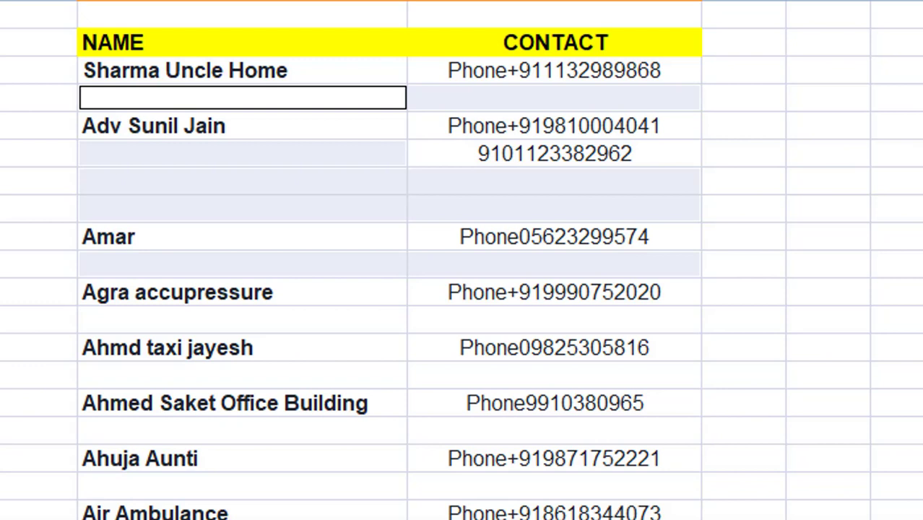
key("ctrl+minus")
key("Return")
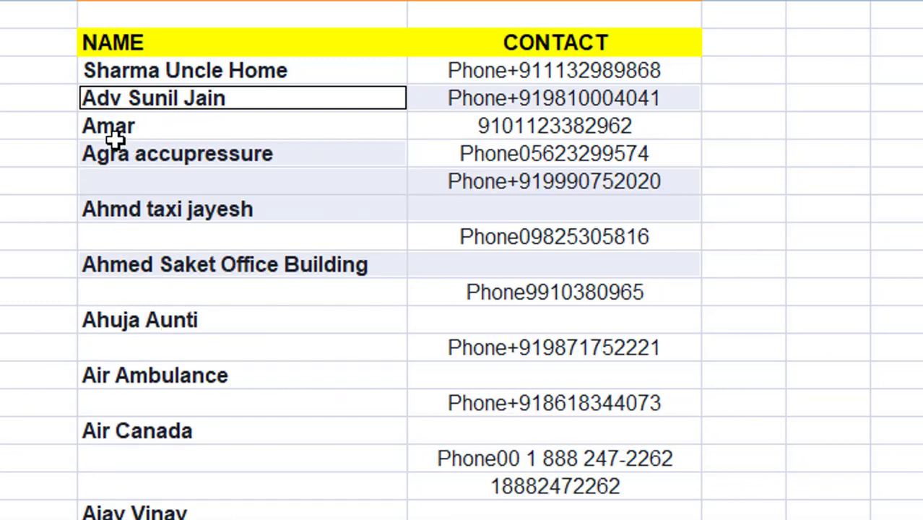
left_click(116, 143)
left_click(204, 127)
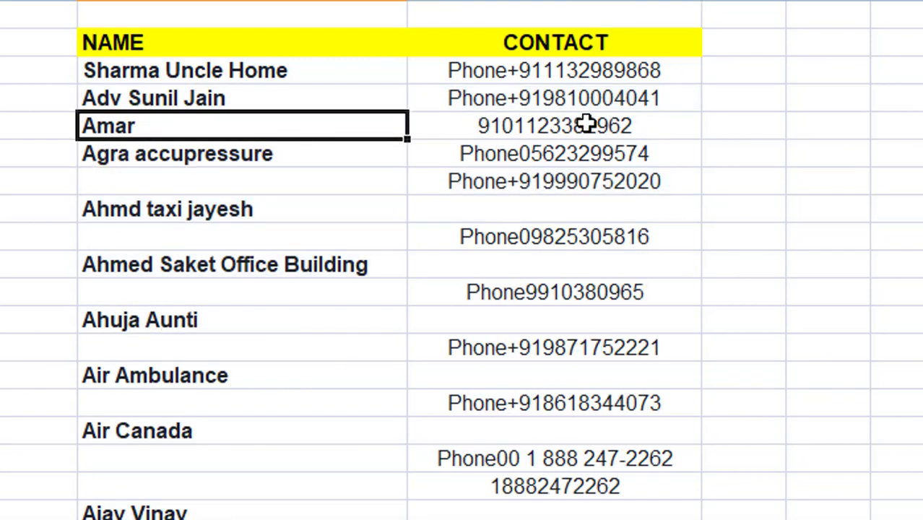
left_click(610, 127)
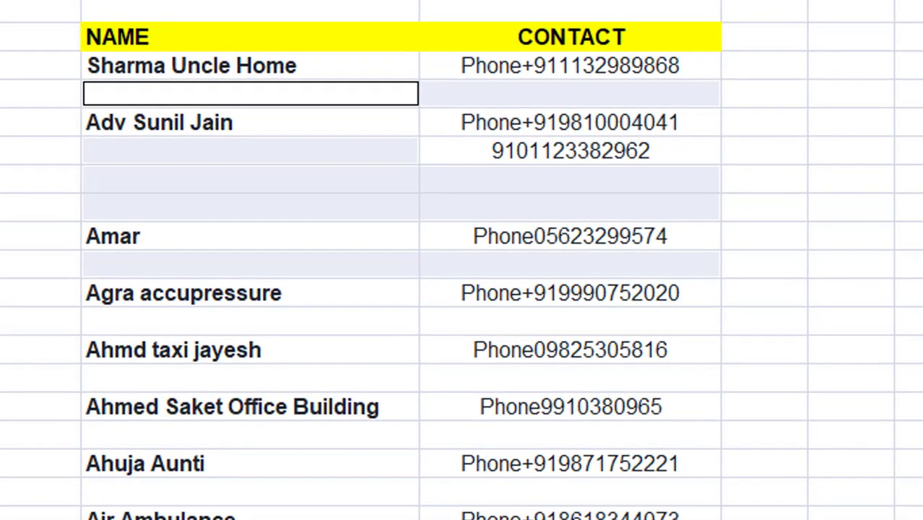
left_click(2, 179)
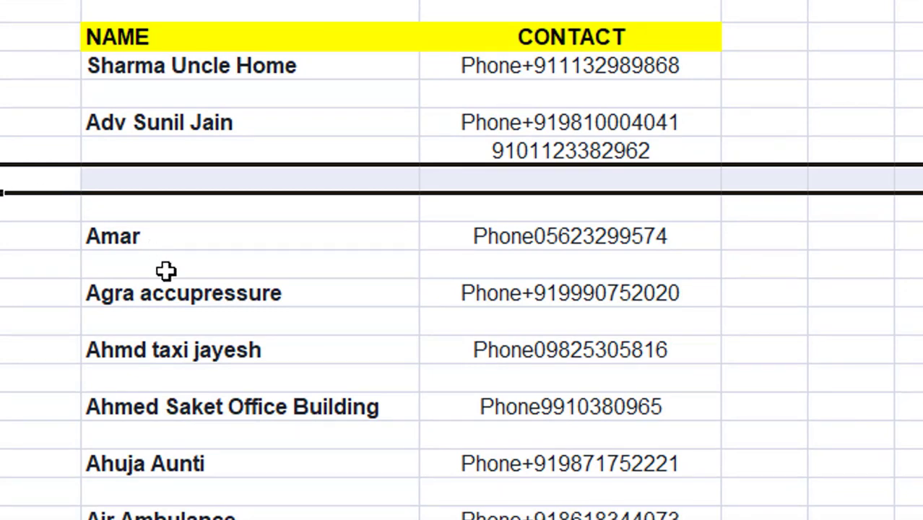
left_click(2, 323)
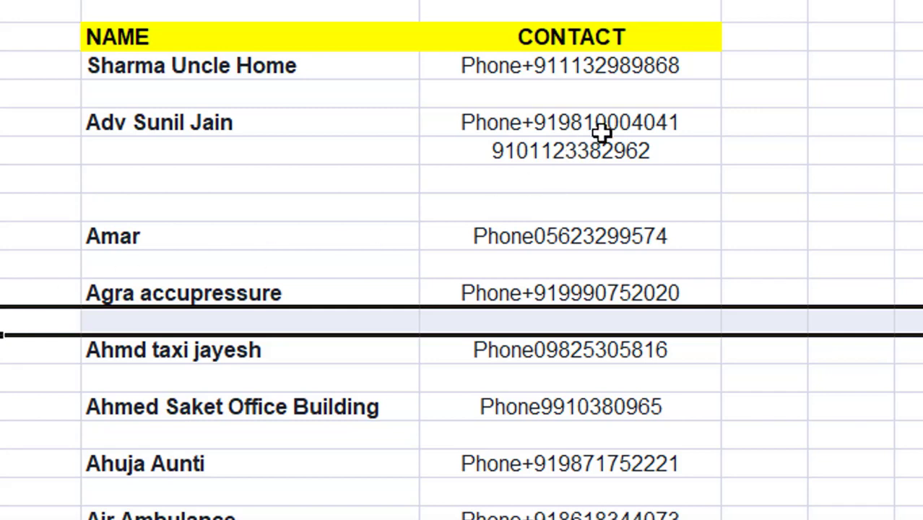
left_click(767, 77)
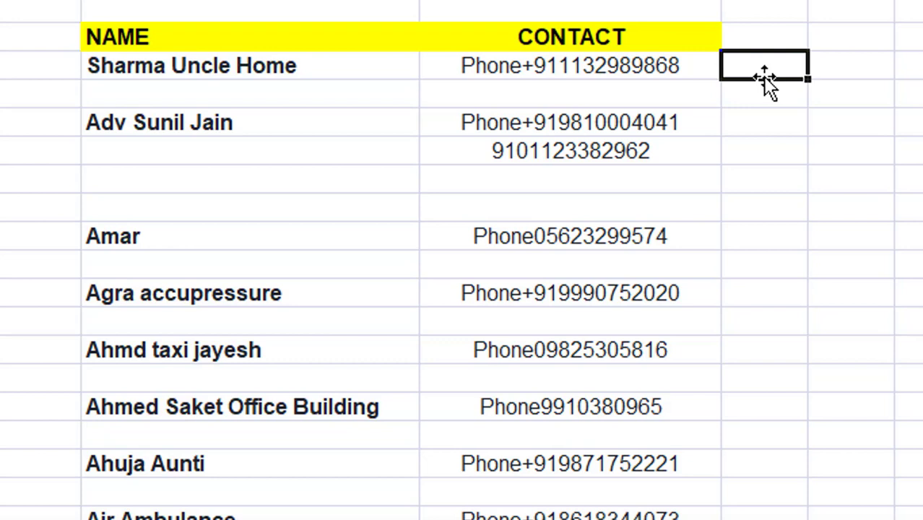
Step: Enter =VLOOKUP(C3, C3:C2795, 1, FALSE) in D3 to return the first contact's number
type("=")
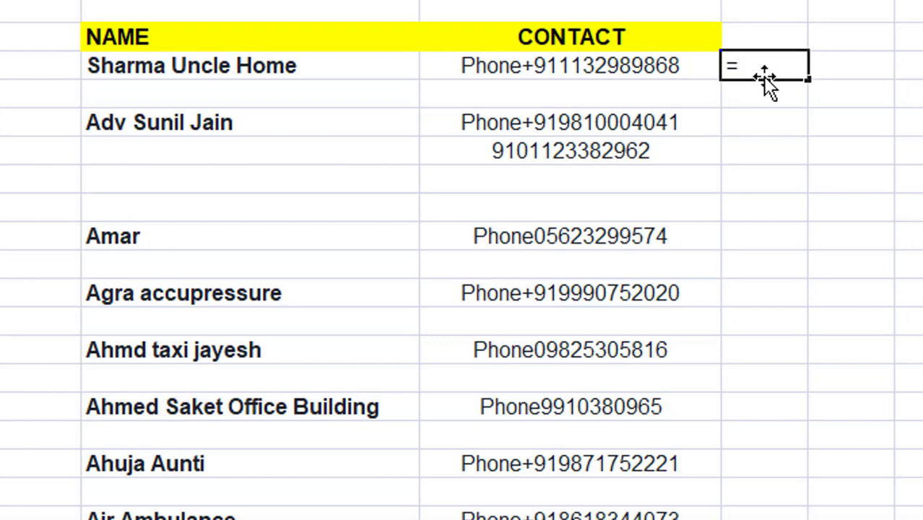
type("VL")
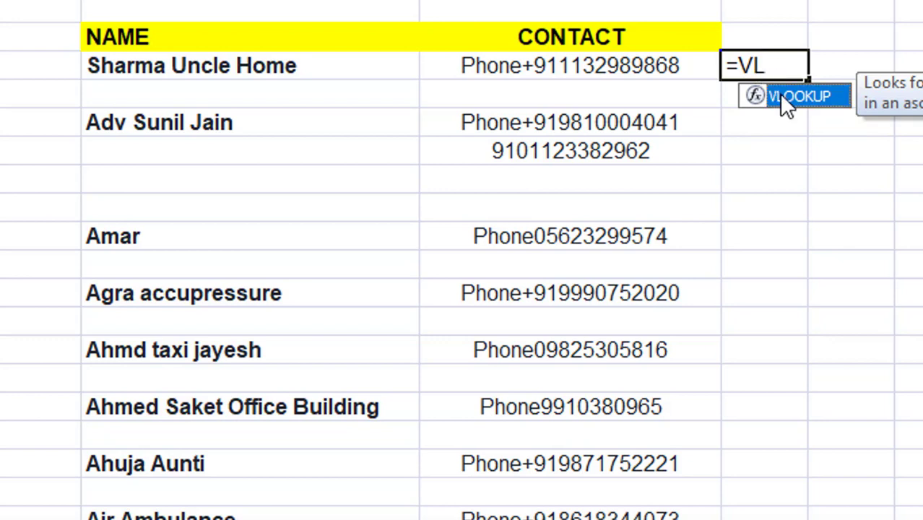
double_click(780, 95)
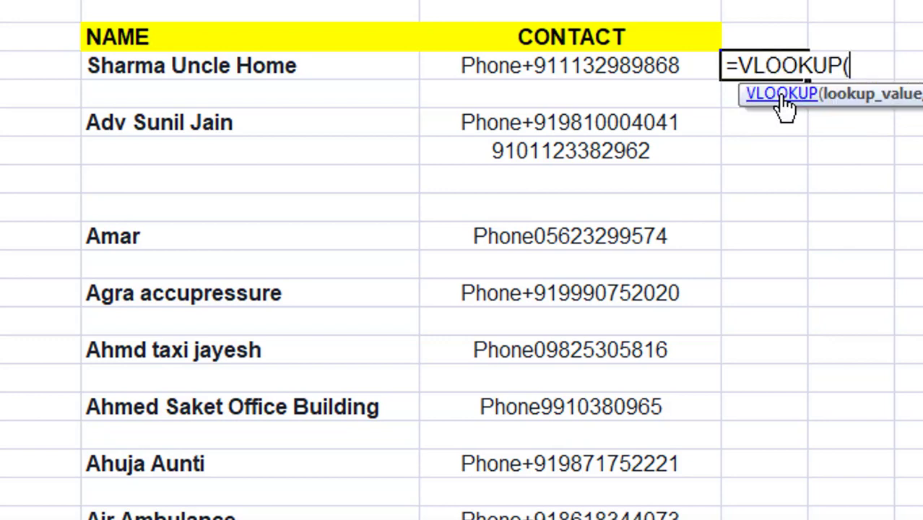
left_click(603, 67)
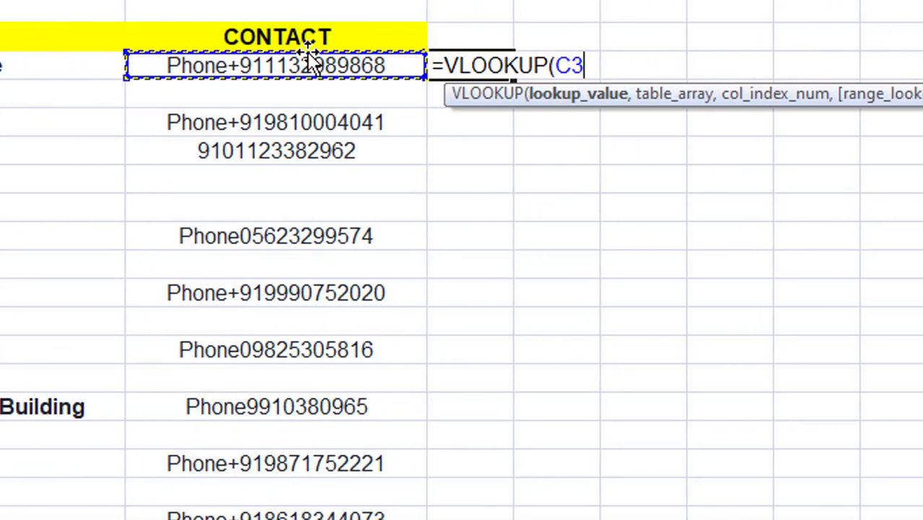
type(",")
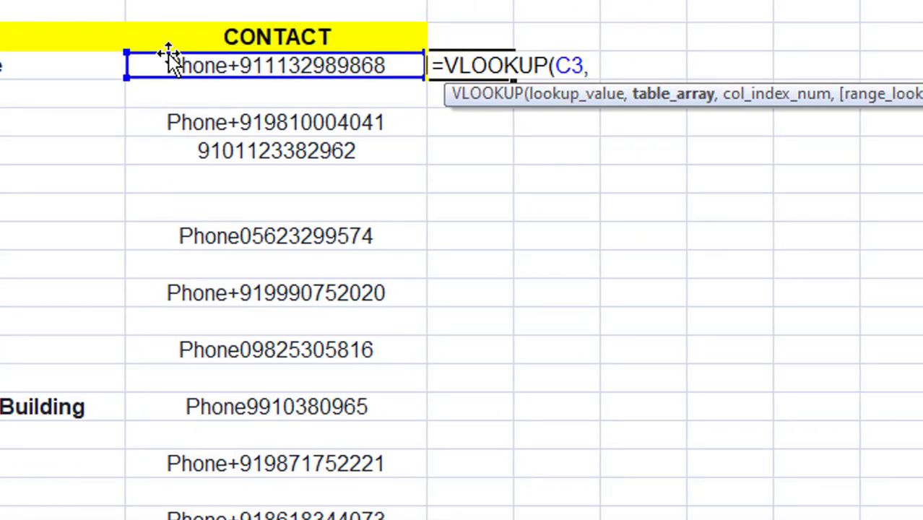
mouse_move(202, 66)
left_mouse_down()
mouse_move(206, 519)
mouse_move(275, 213)
mouse_move(919, 88)
left_mouse_up()
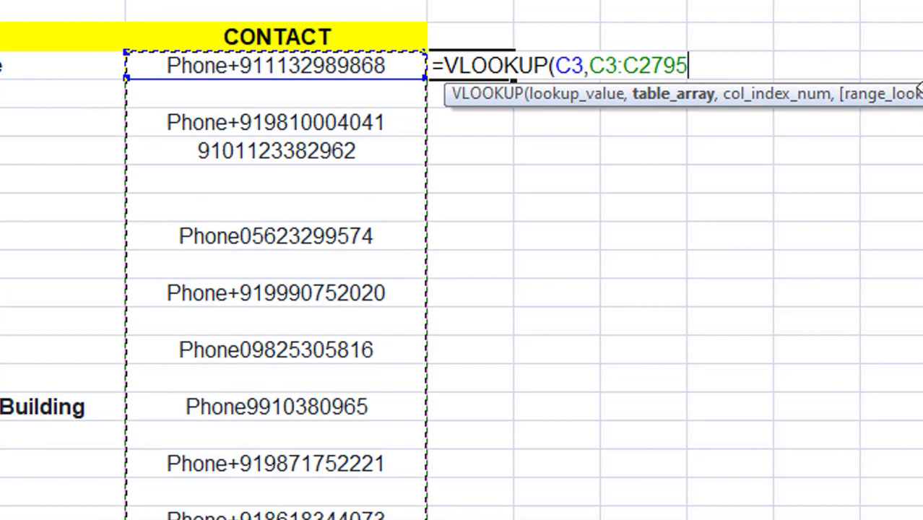
type(",1,")
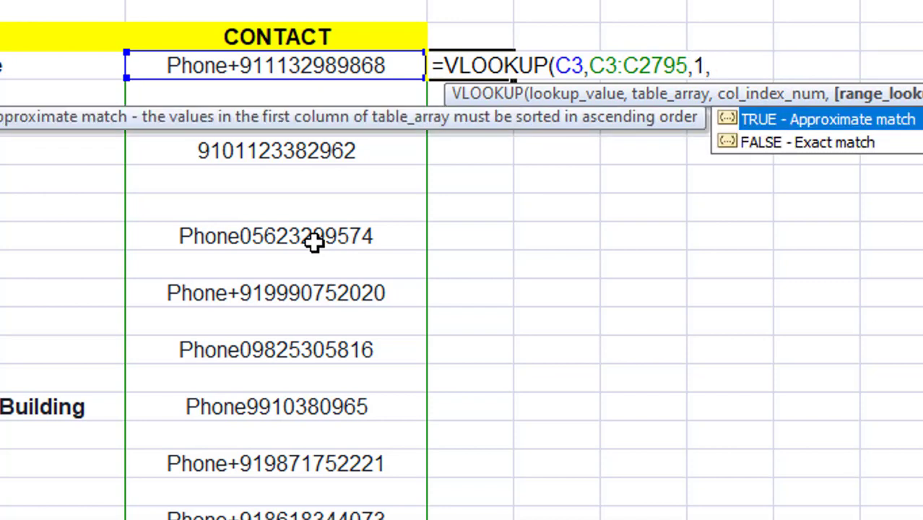
left_click(822, 143)
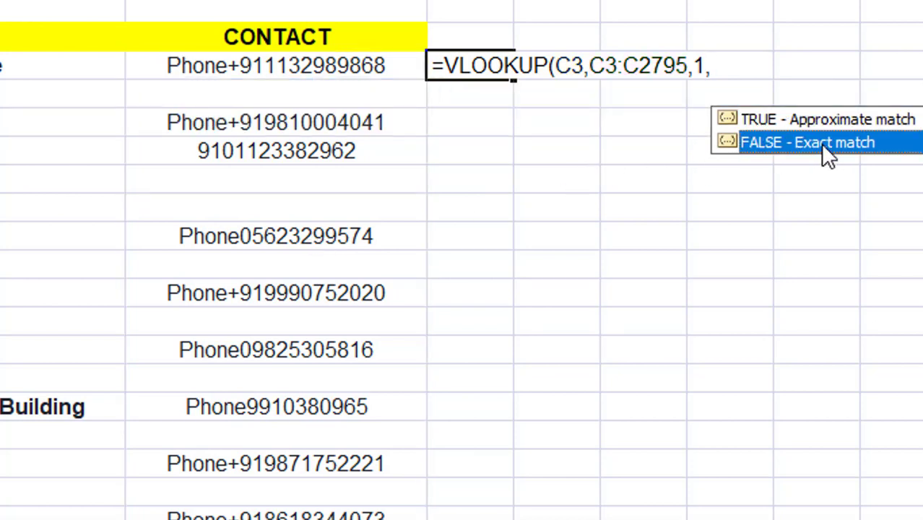
double_click(822, 145)
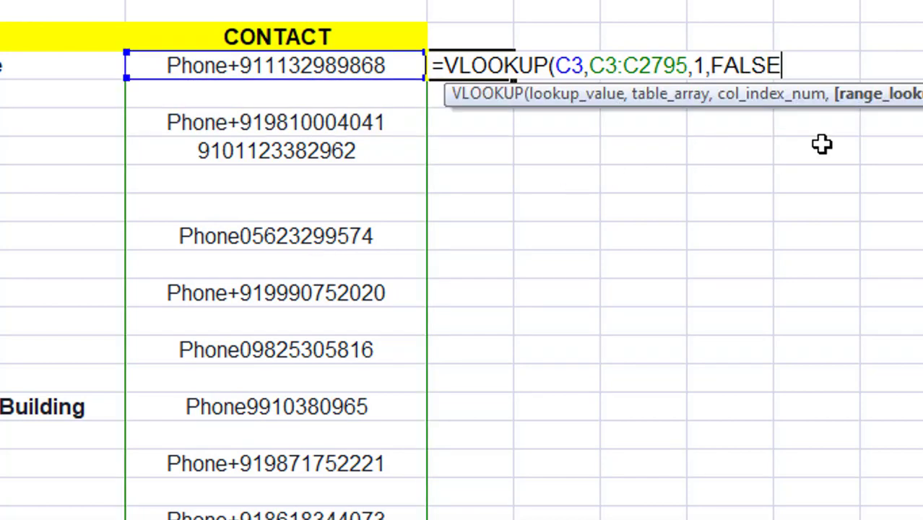
key("Return")
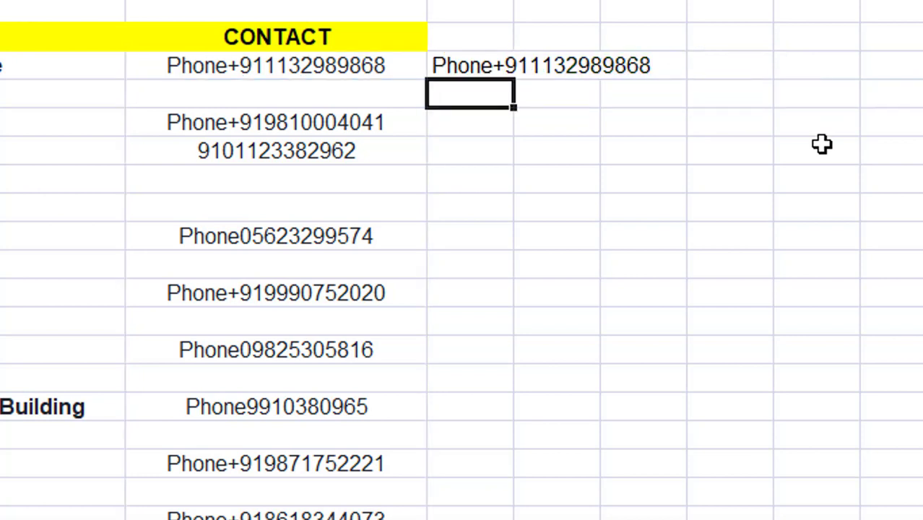
Step: Autofit column D and fill the D3 VLOOKUP formula down to the last row
left_click(311, 69)
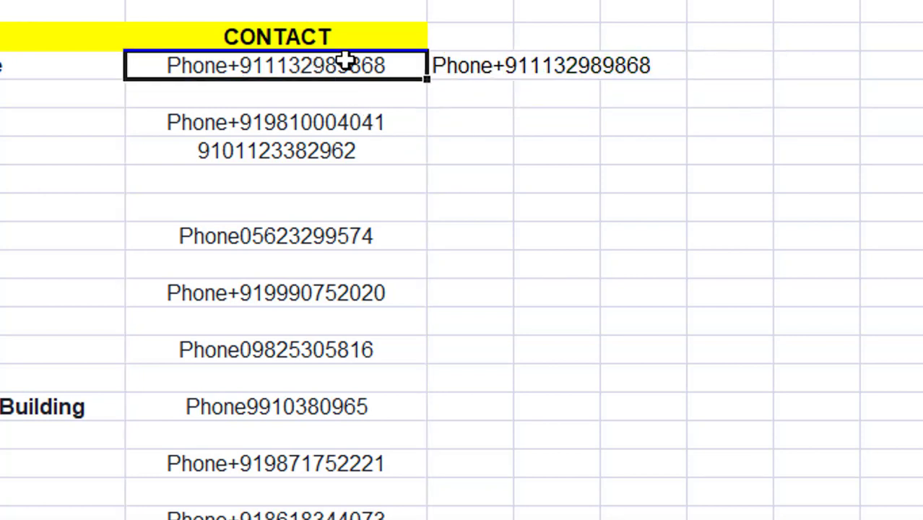
left_click(542, 76)
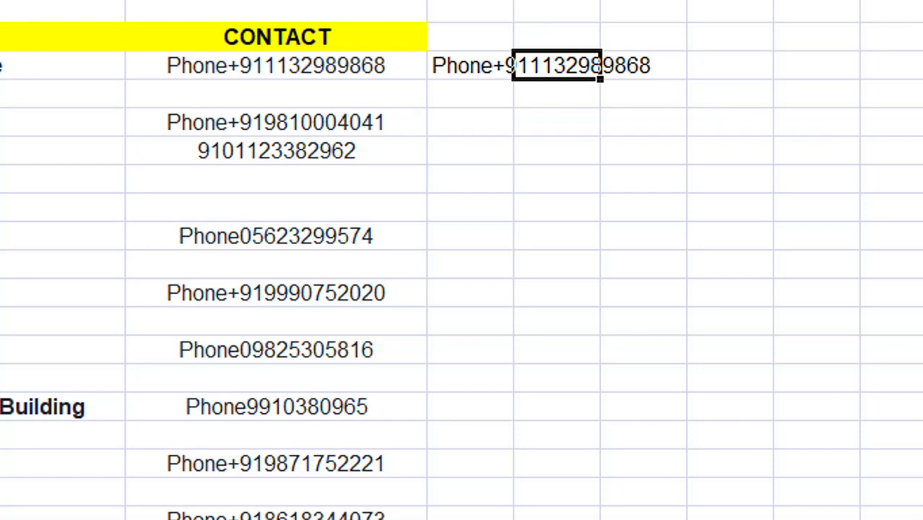
double_click(513, 0)
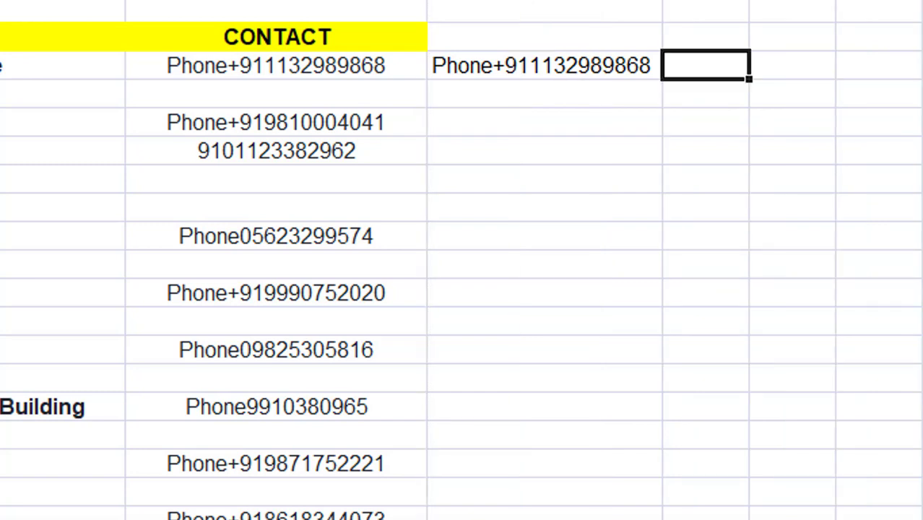
left_click(557, 66)
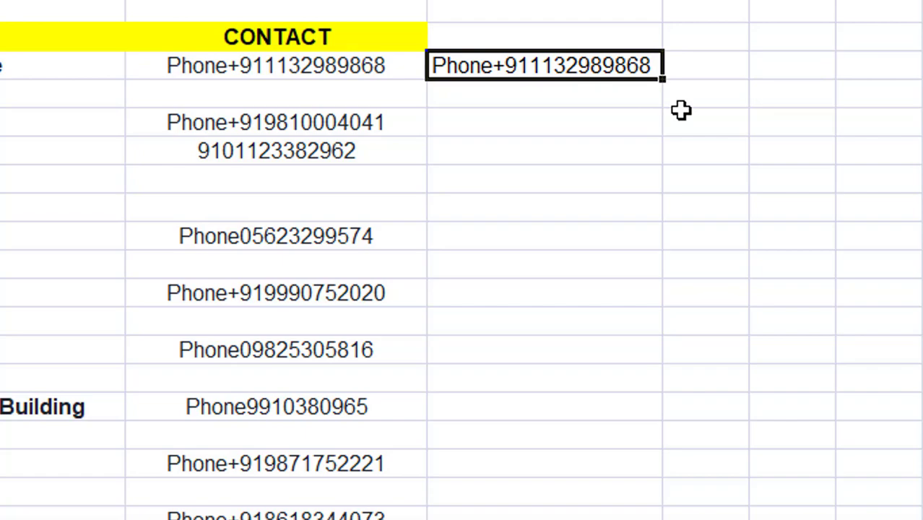
key("ctrl+shift+End")
key("ctrl+d")
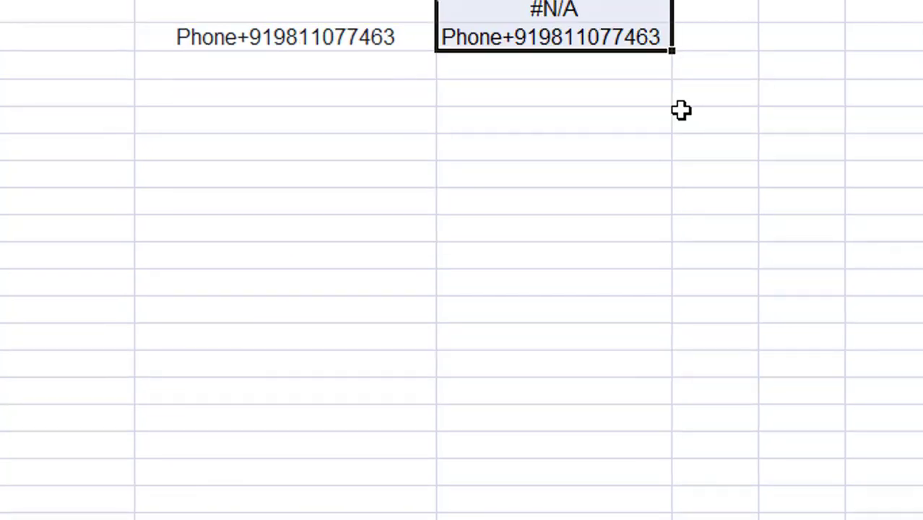
Step: Check that column D shows phone numbers like 9.10112E+12 and #N/A beside the blank contact rows
scroll(681, 110, "up", 10)
scroll(681, 110, "up", 10)
scroll(682, 110, "up", 10)
scroll(550, 261, "up", 10)
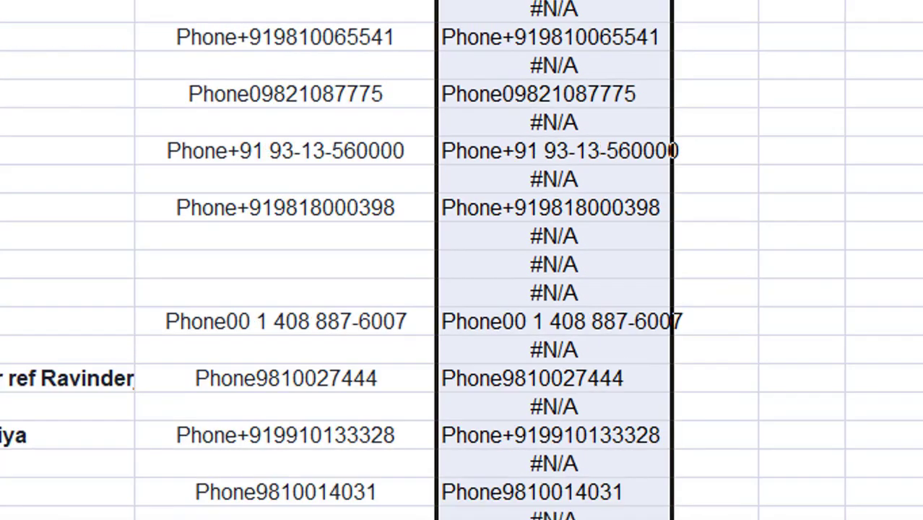
scroll(549, 260, "up", 10)
scroll(549, 260, "up", 10)
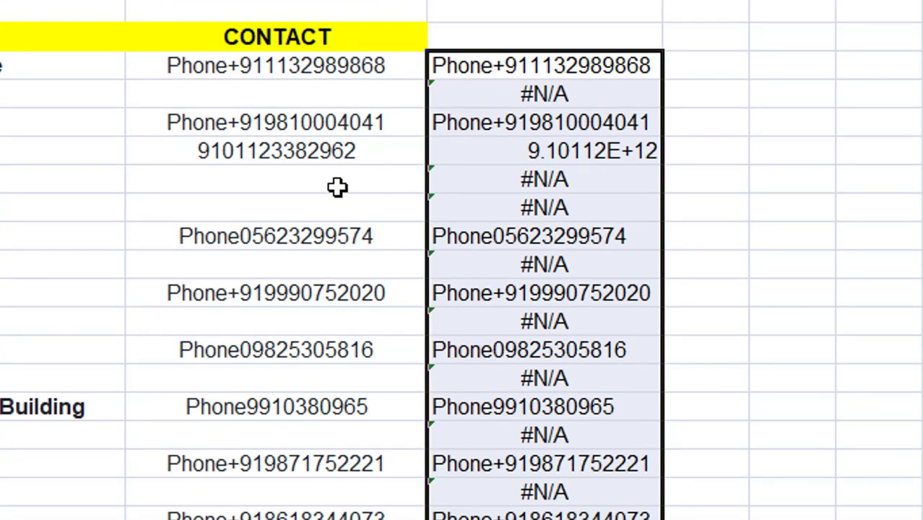
left_click(252, 66)
left_click(495, 66)
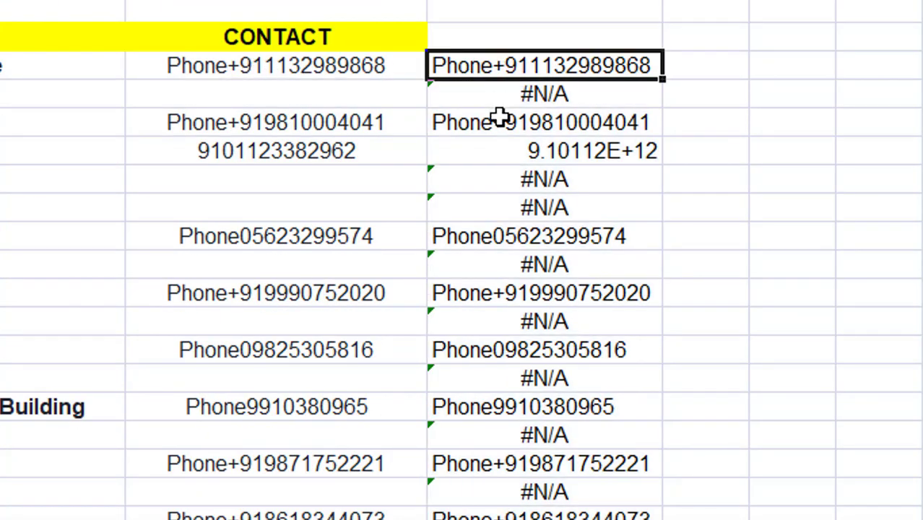
left_click(298, 91)
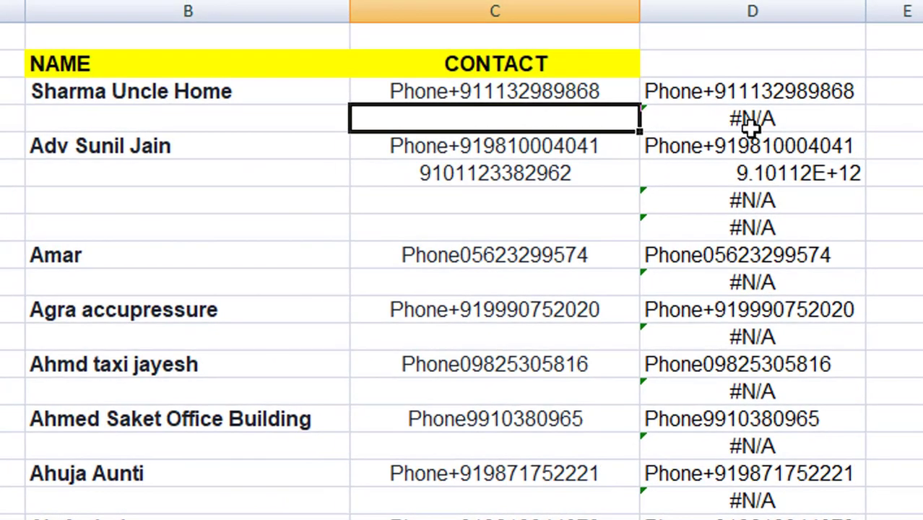
left_click(751, 126)
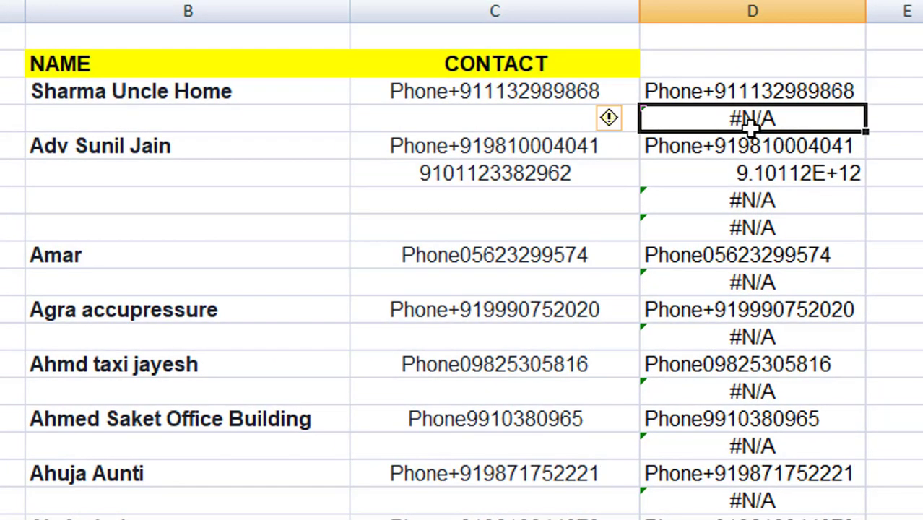
left_click(755, 174)
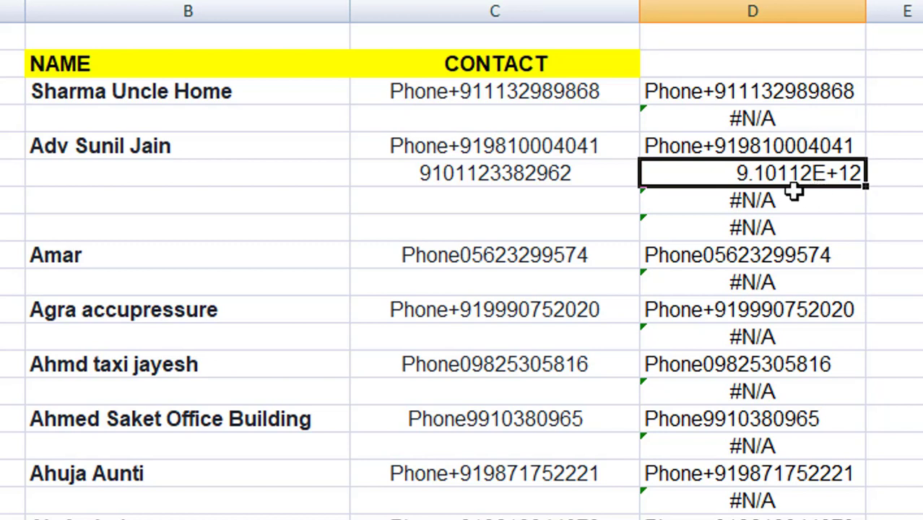
left_click(748, 207)
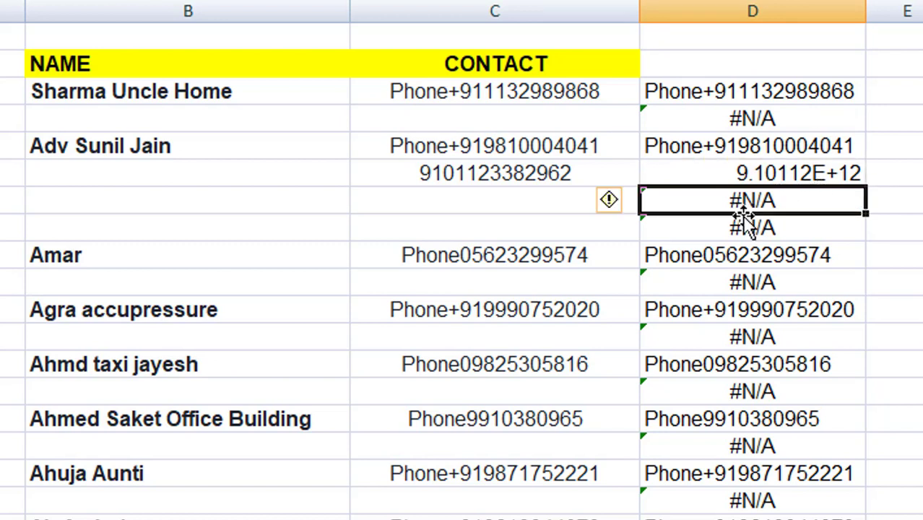
left_click(506, 196)
left_click_drag(506, 197, 511, 220)
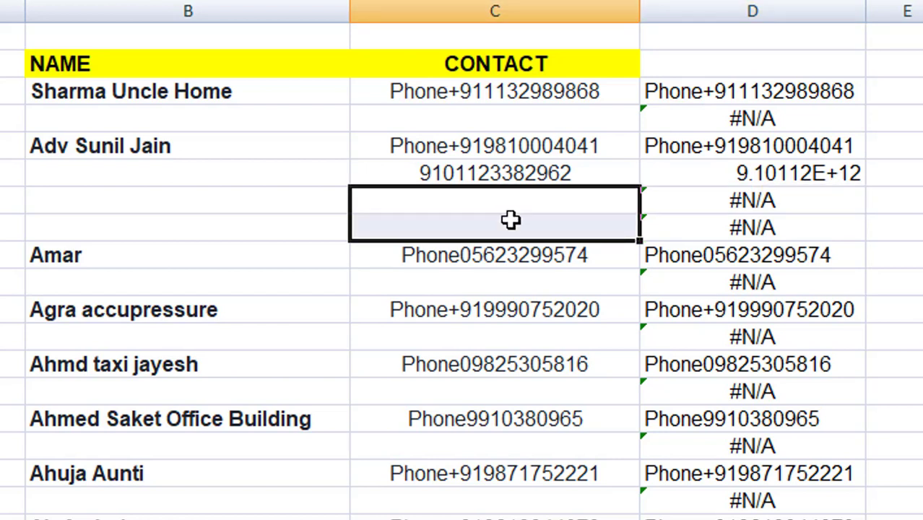
left_click_drag(169, 210, 511, 214)
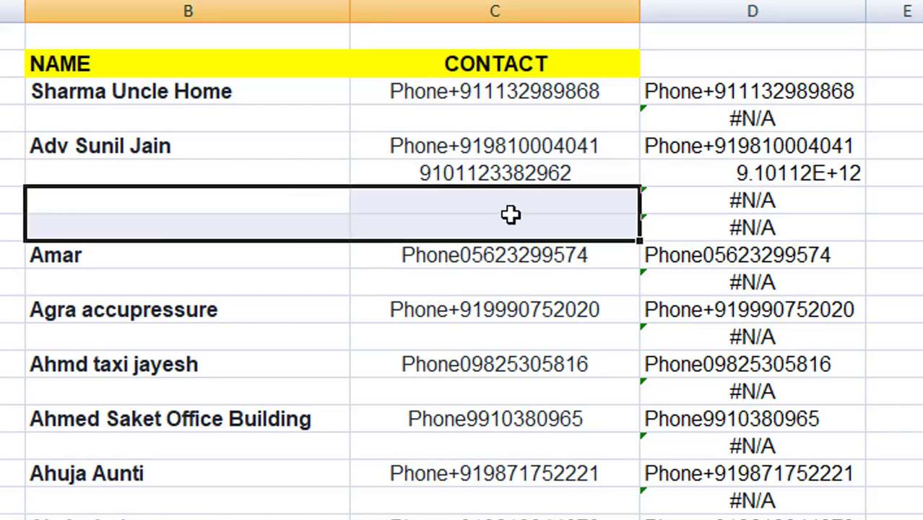
left_click(428, 292)
scroll(692, 334, "down", 3)
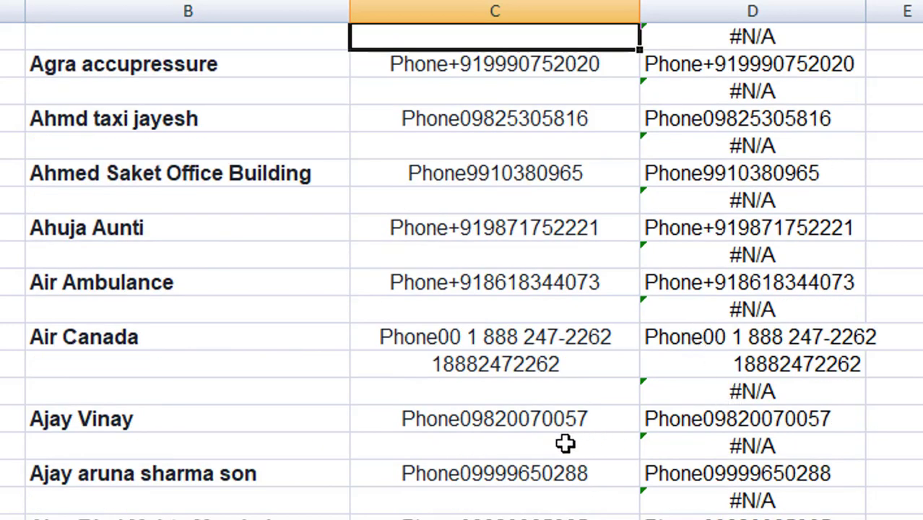
scroll(751, 396, "down", 6)
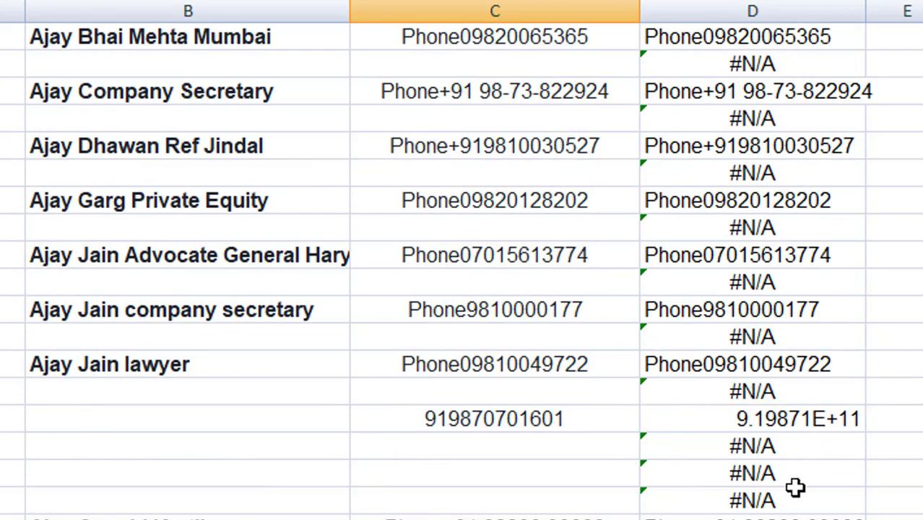
scroll(797, 441, "down", 6)
scroll(798, 433, "up", 6)
scroll(802, 426, "up", 7)
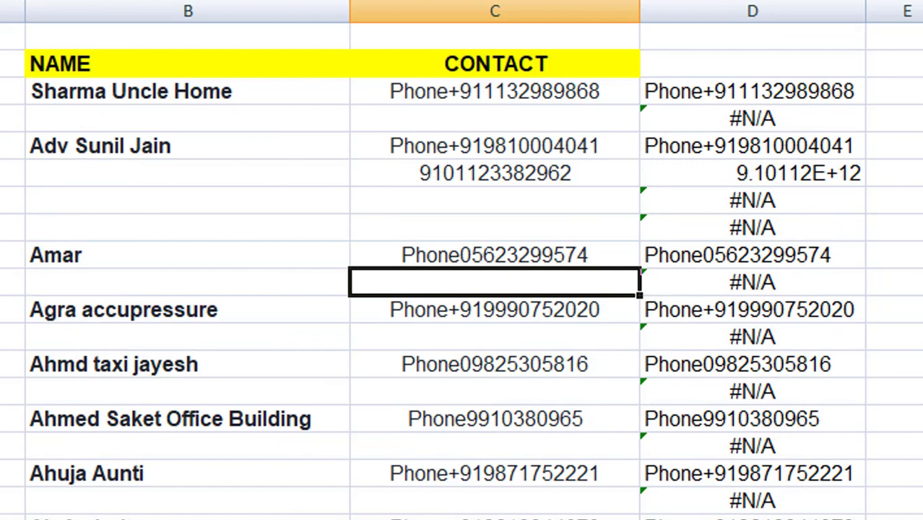
Step: Turn on AutoFilter for the header row and filter column D to #N/A only
left_click(4, 64)
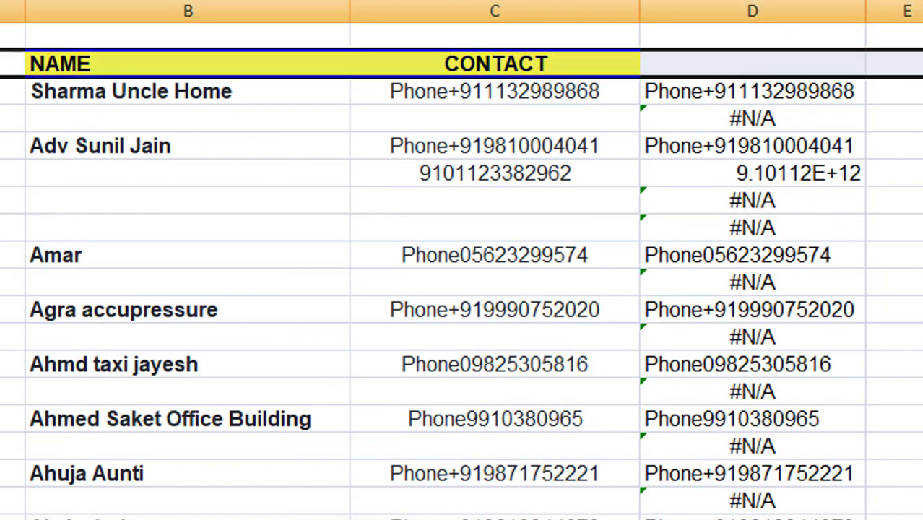
key("ctrl+shift+l")
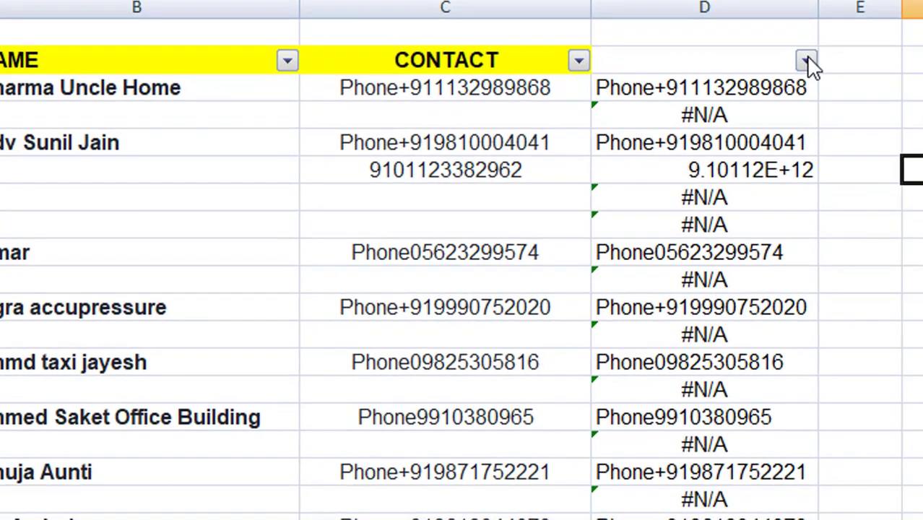
left_click(854, 65)
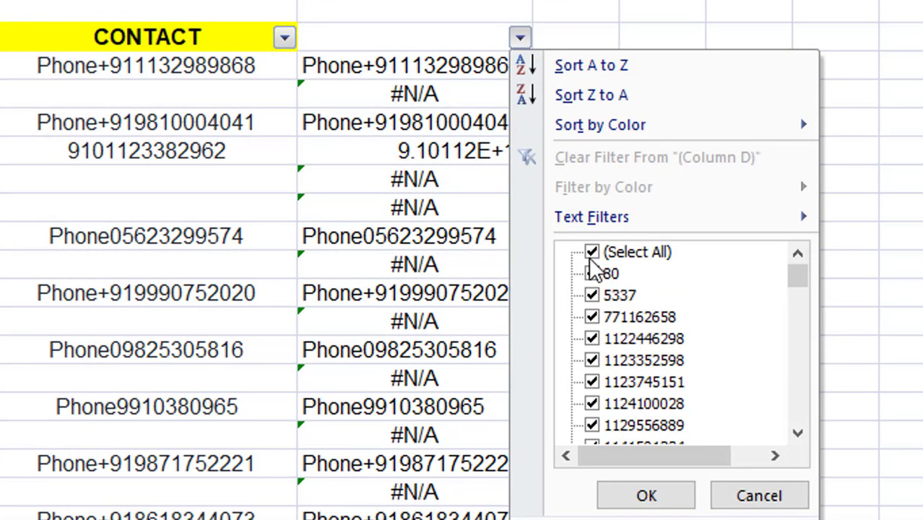
left_click(591, 254)
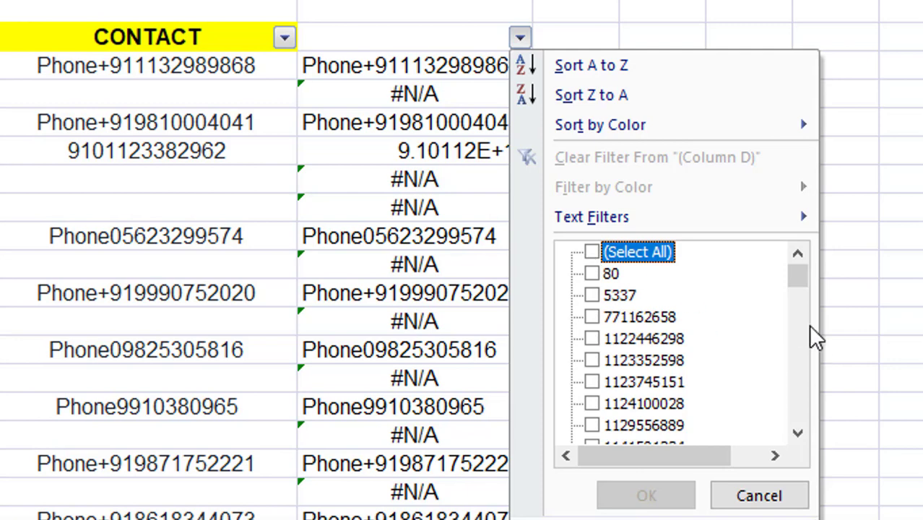
scroll(661, 333, "down", 10)
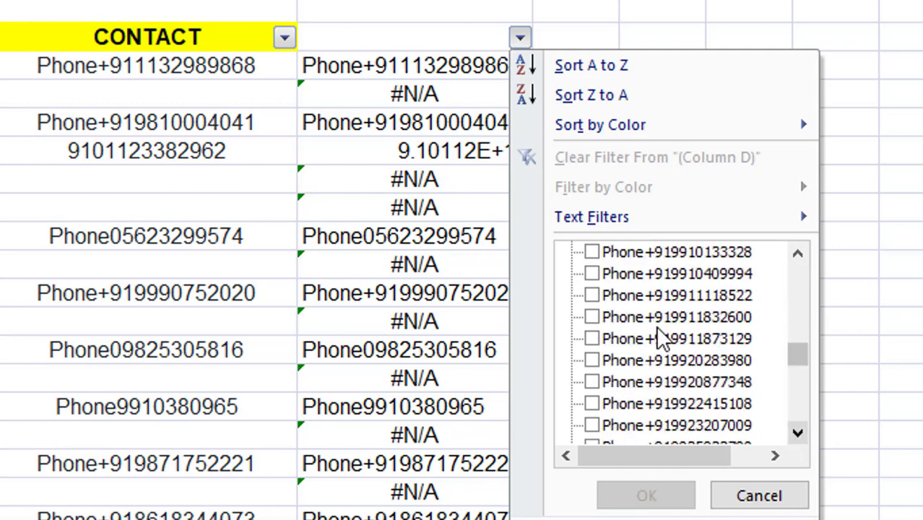
scroll(661, 336, "down", 10)
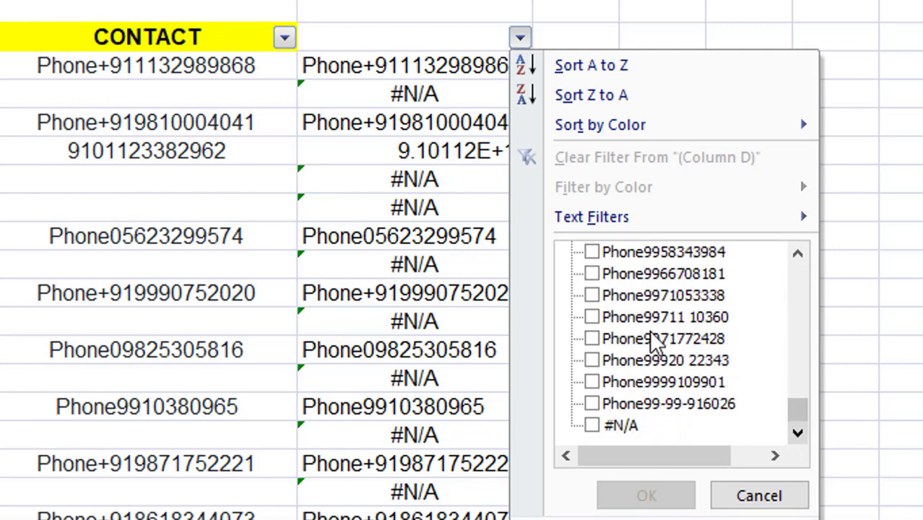
left_click(591, 426)
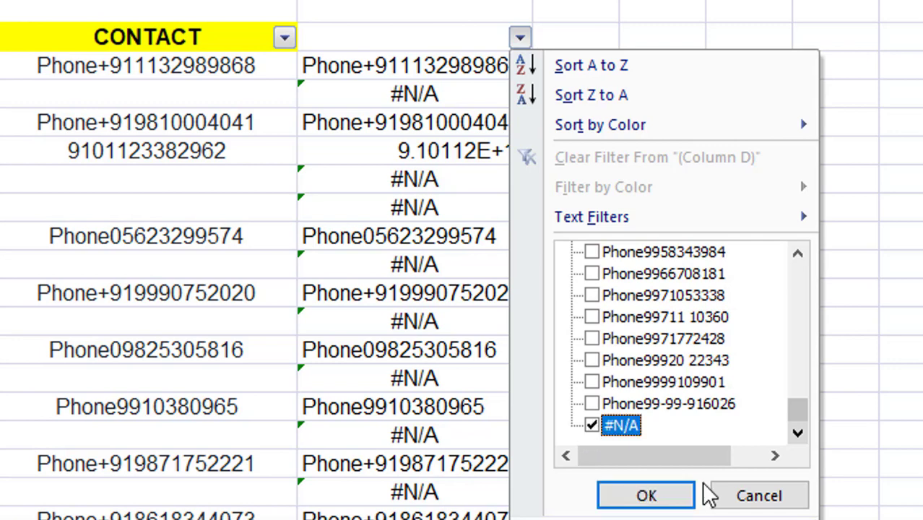
left_click(646, 499)
scroll(184, 309, "down", 1)
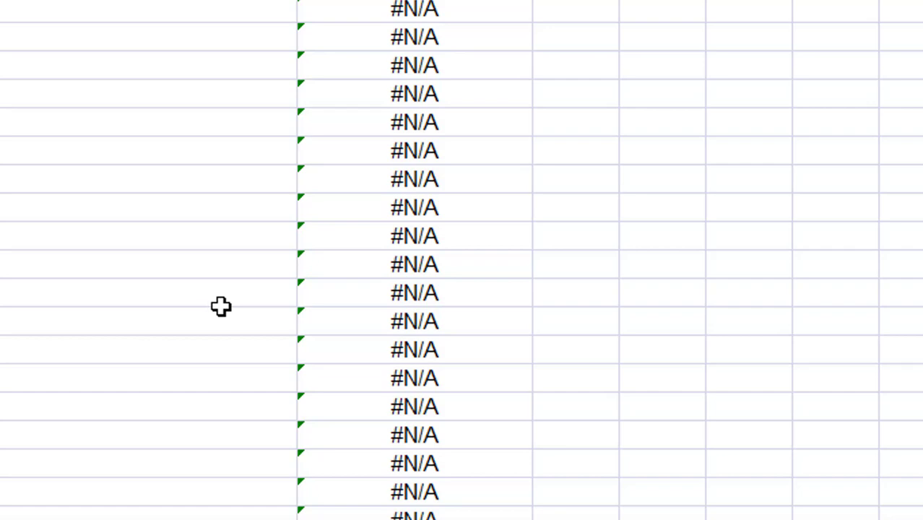
Step: Select every visible #N/A row from the first one downward and delete them
scroll(221, 306, "up", 1)
left_click(428, 68)
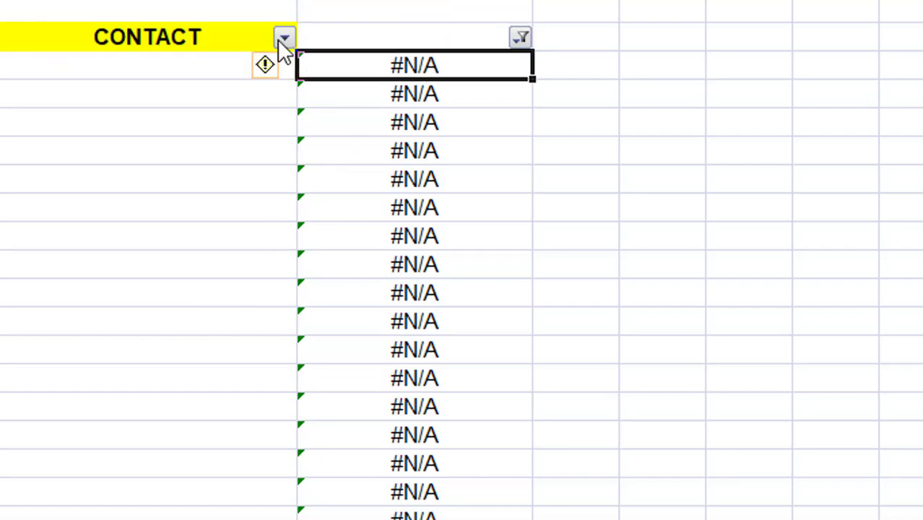
key("shift+space")
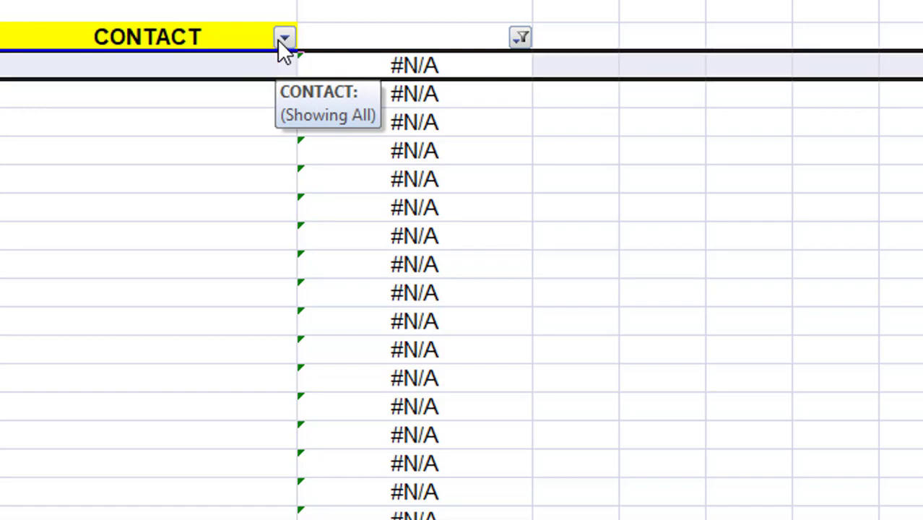
key("ctrl+shift+Down")
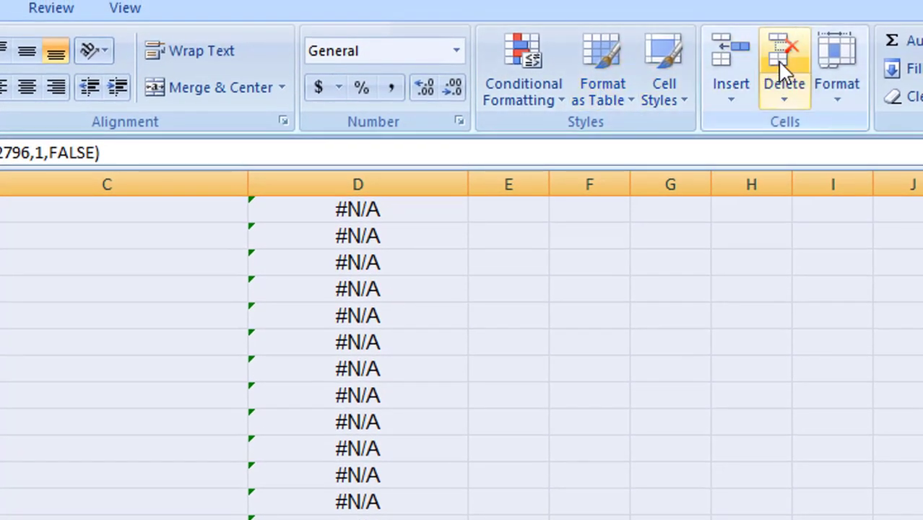
left_click(782, 61)
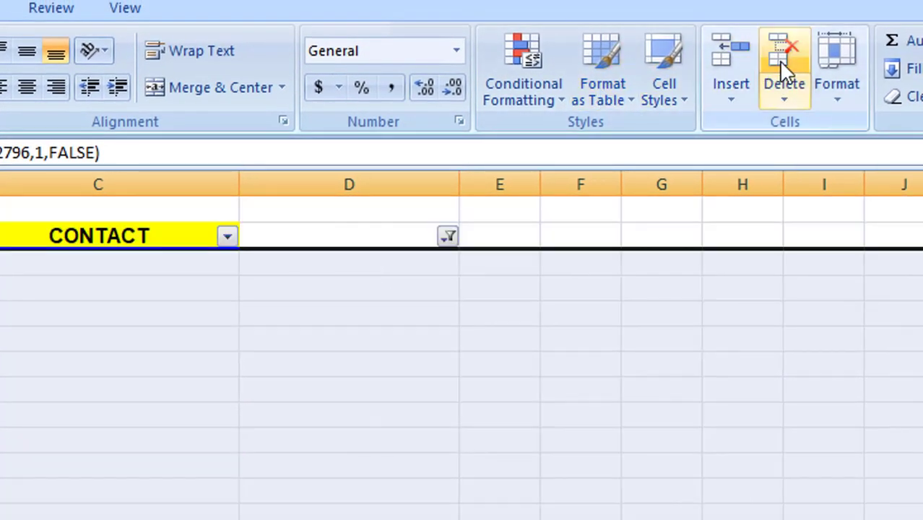
left_click(459, 233)
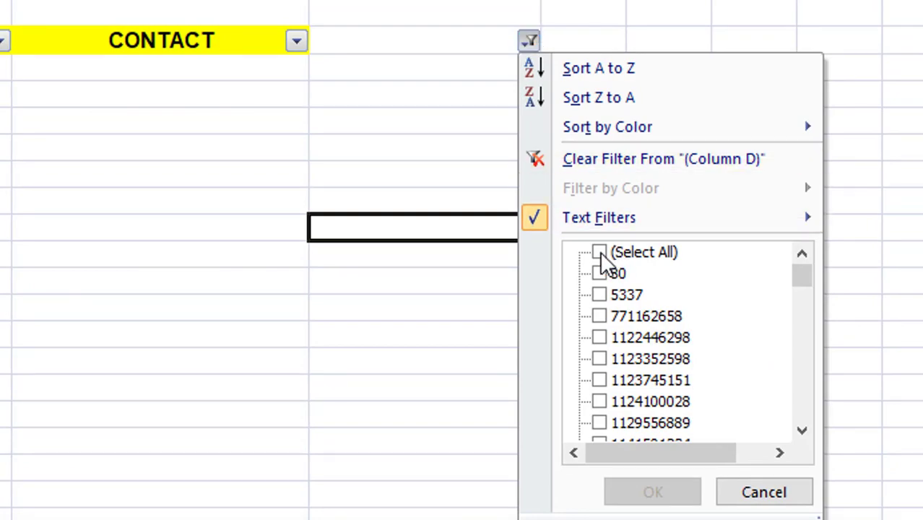
Step: Set the column D filter back to (Select All), then delete helper column D
left_click(600, 253)
left_click(650, 492)
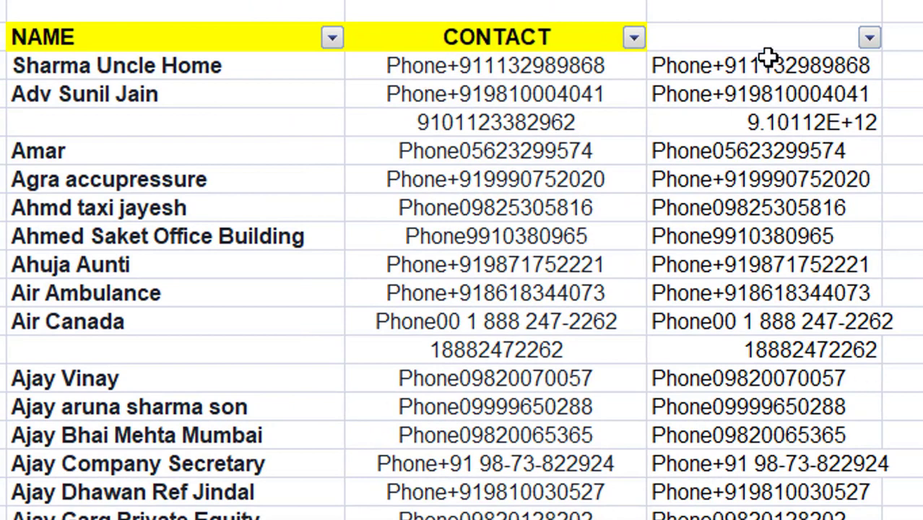
left_click(706, 2)
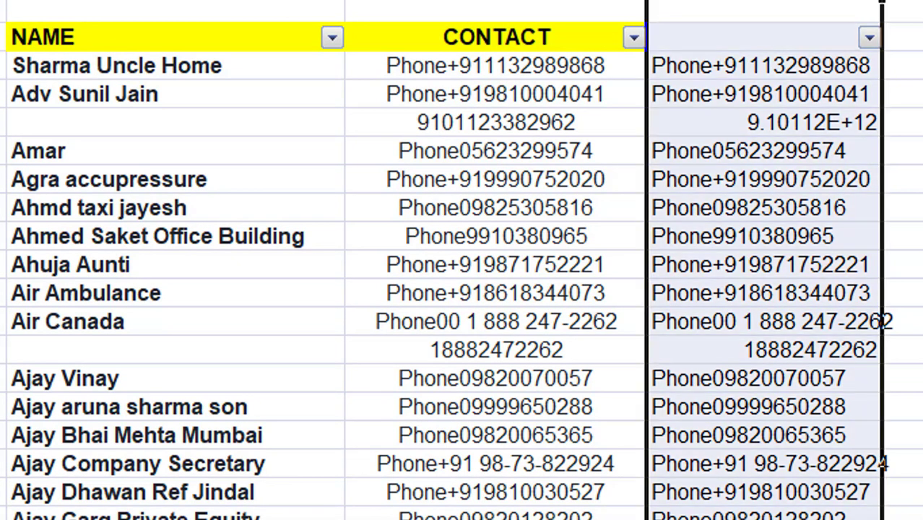
key("ctrl+minus")
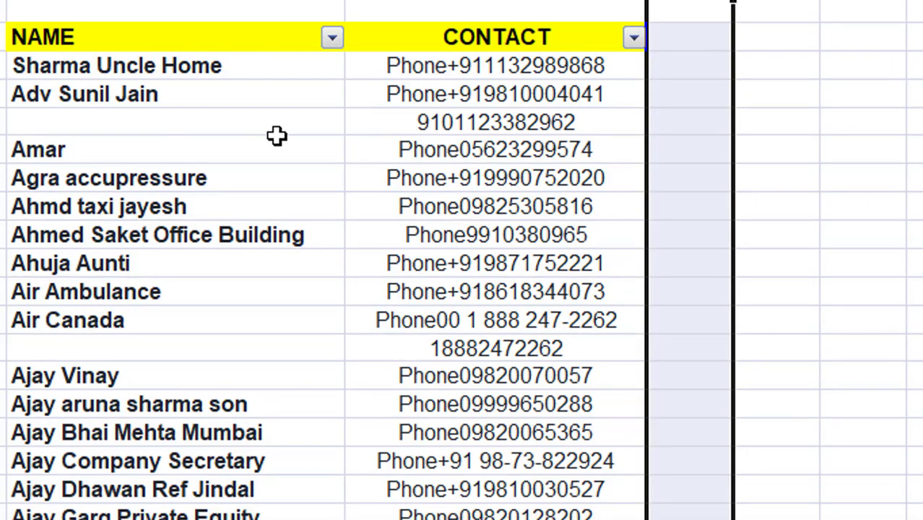
left_click(45, 63)
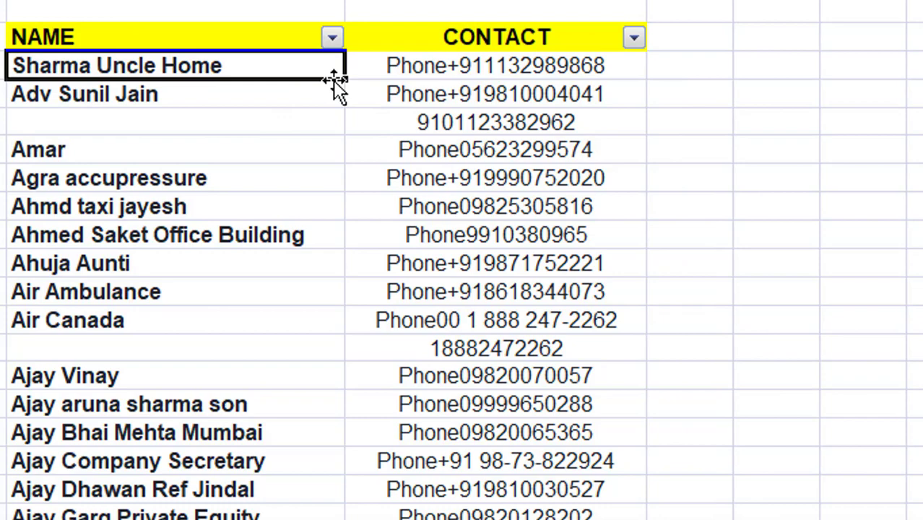
left_click(415, 70)
scroll(455, 217, "down", 4)
scroll(473, 249, "down", 1)
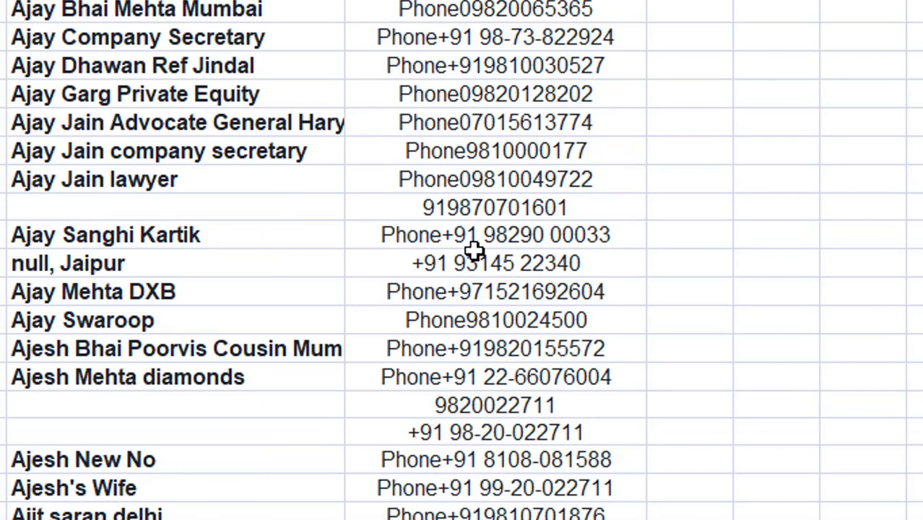
scroll(473, 249, "down", 4)
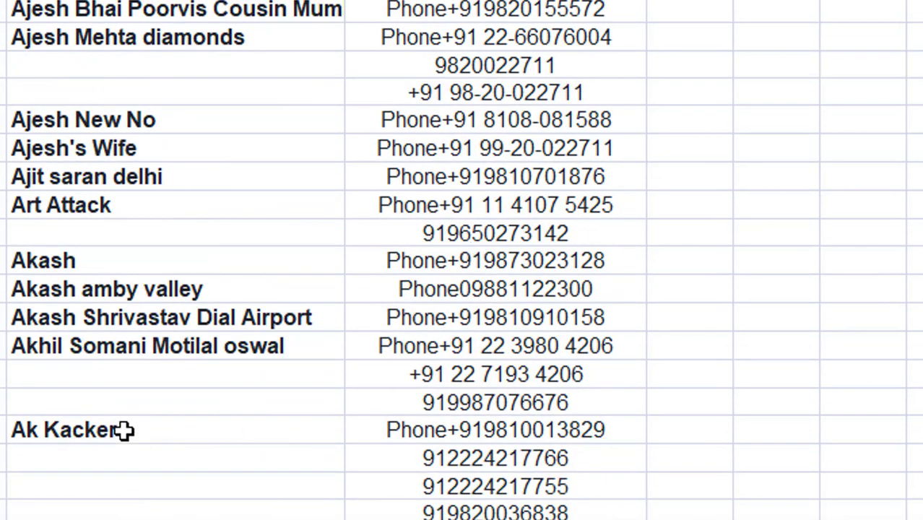
left_click(54, 346)
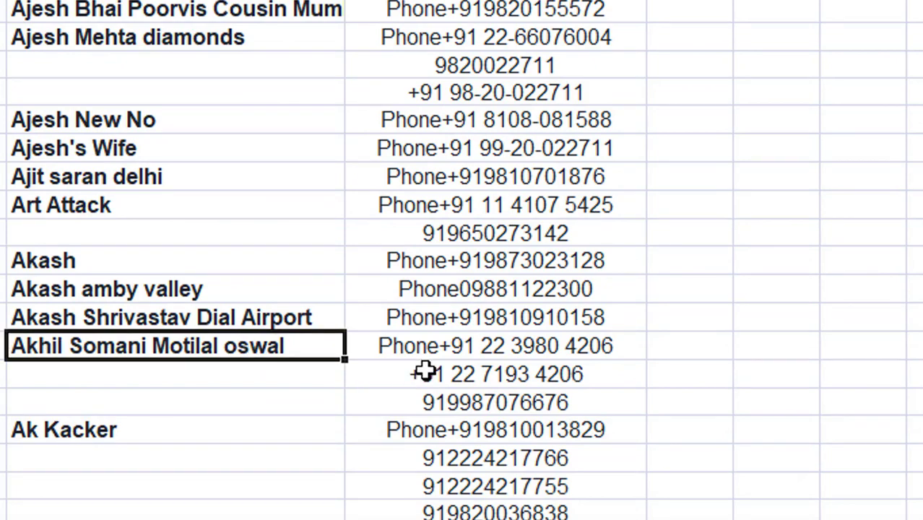
left_click_drag(442, 354, 449, 370)
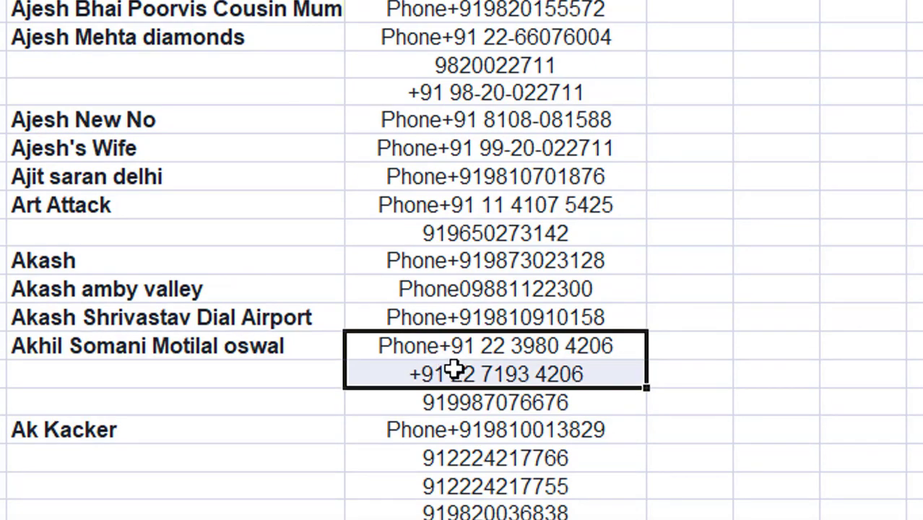
scroll(484, 339, "down", 5)
scroll(494, 327, "down", 6)
scroll(498, 318, "down", 6)
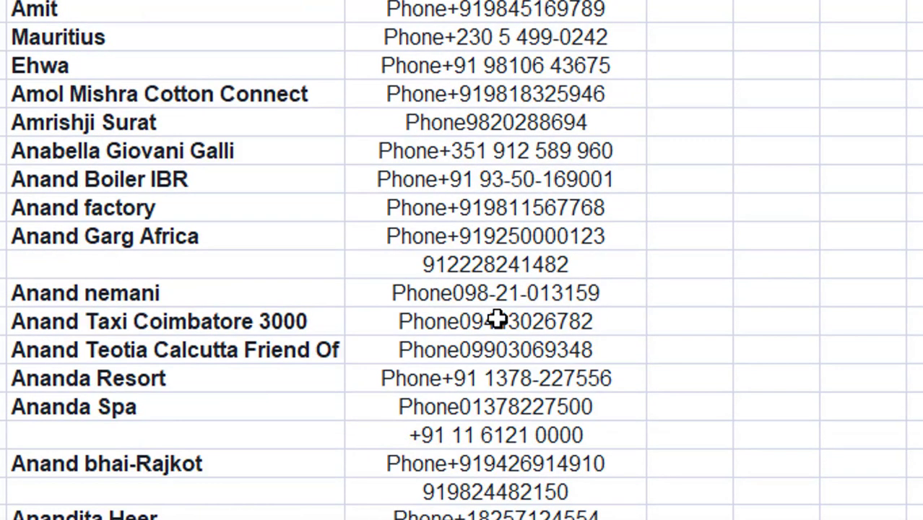
scroll(497, 320, "down", 6)
scroll(497, 320, "down", 6)
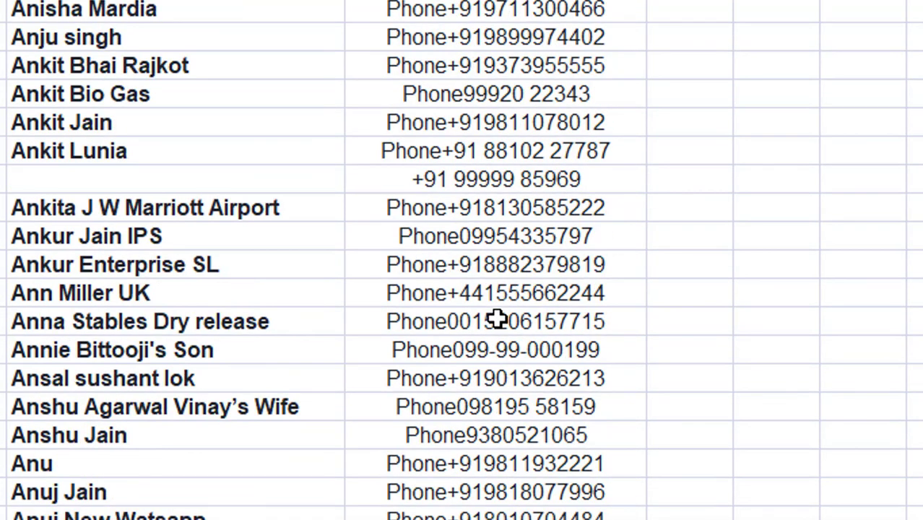
scroll(497, 320, "down", 6)
scroll(497, 320, "down", 6)
scroll(498, 320, "down", 6)
scroll(497, 320, "down", 1)
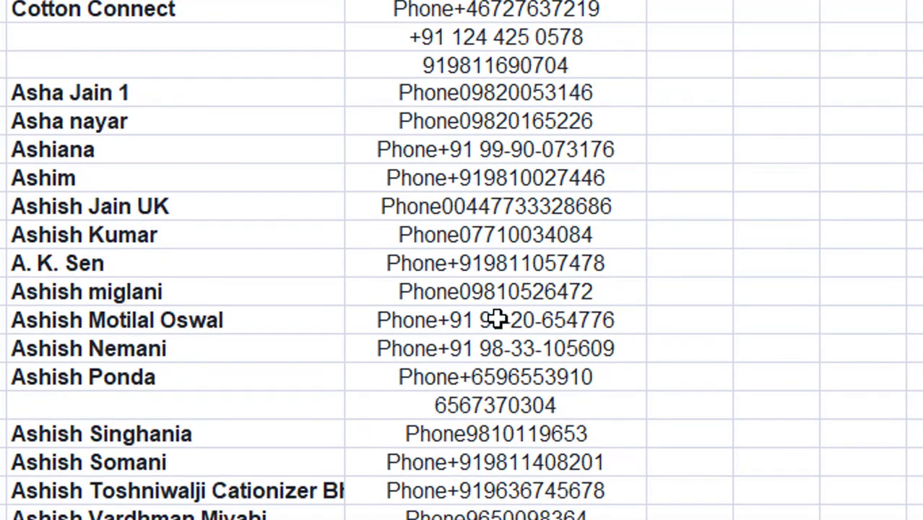
scroll(497, 320, "down", 6)
scroll(497, 320, "down", 6)
scroll(497, 320, "down", 5)
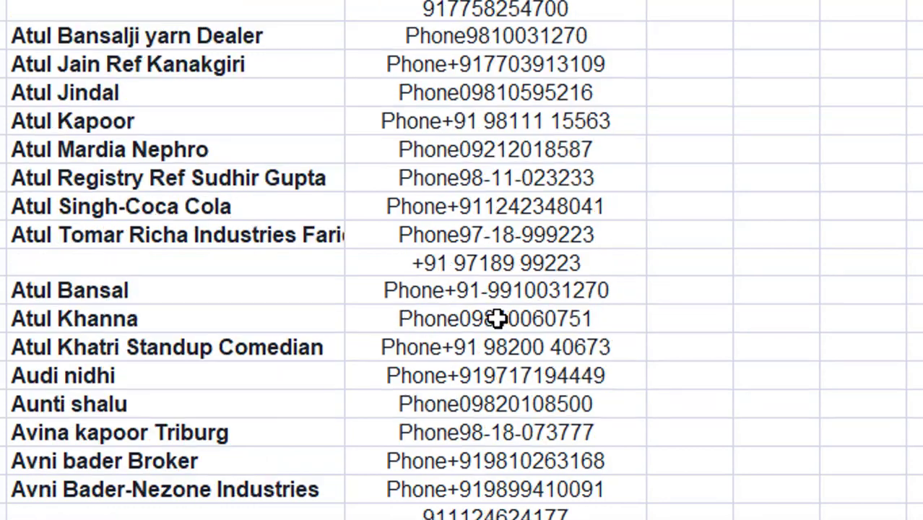
scroll(497, 320, "down", 2)
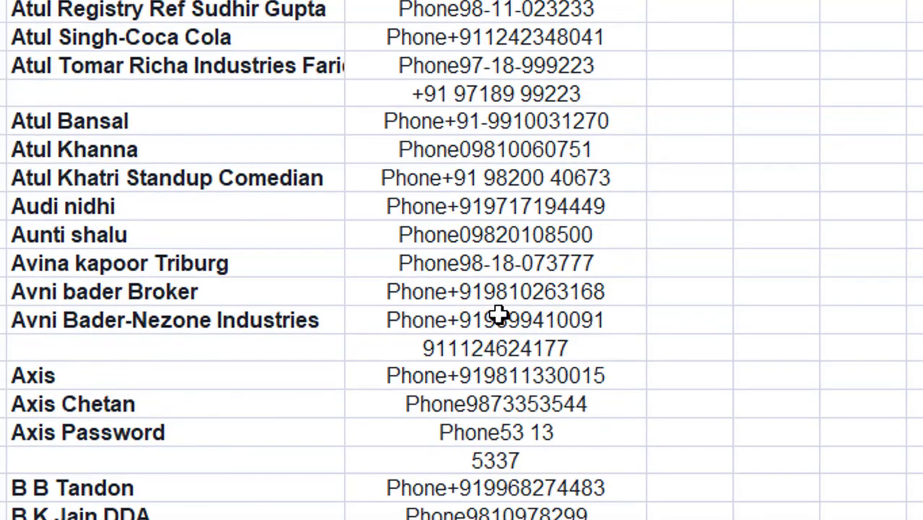
scroll(499, 315, "down", 7)
scroll(499, 316, "down", 6)
scroll(498, 316, "up", 7)
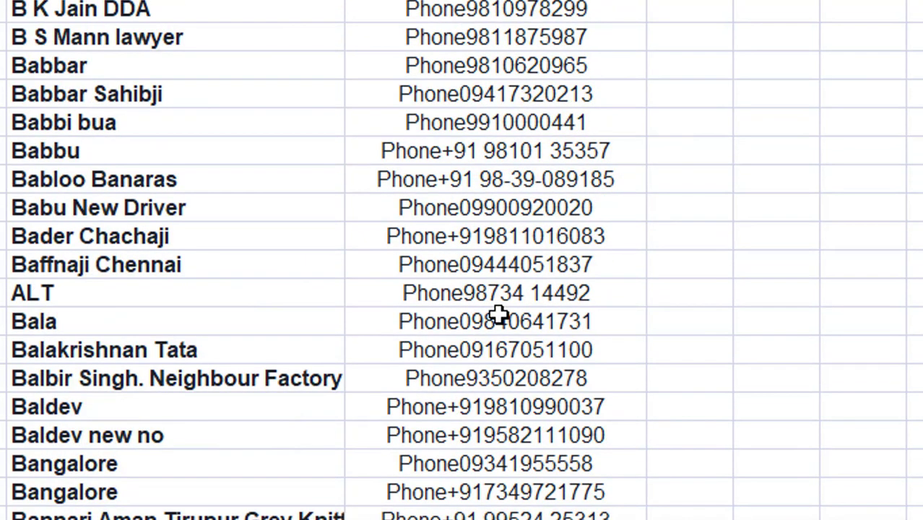
scroll(499, 316, "down", 6)
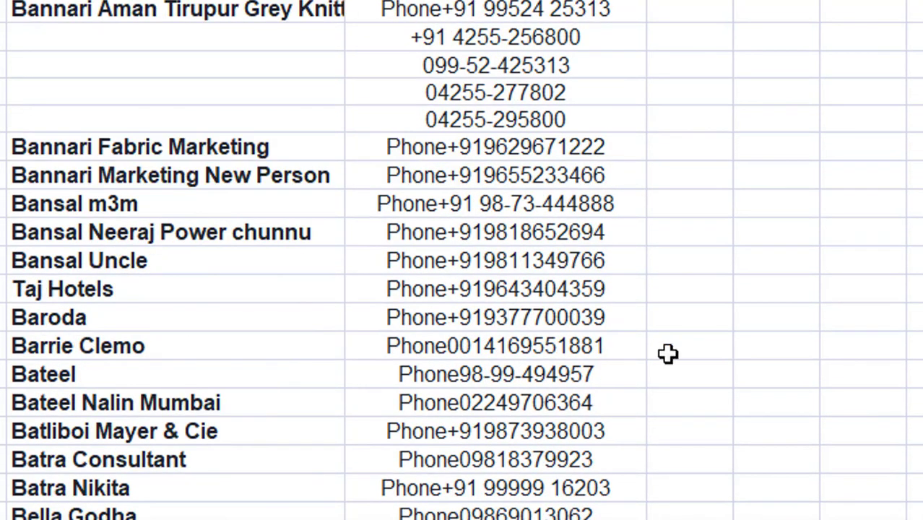
scroll(667, 349, "down", 8)
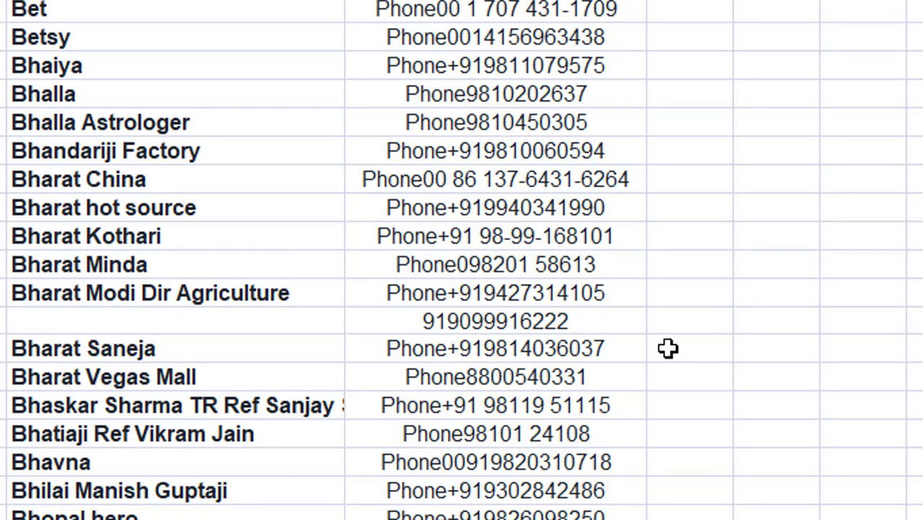